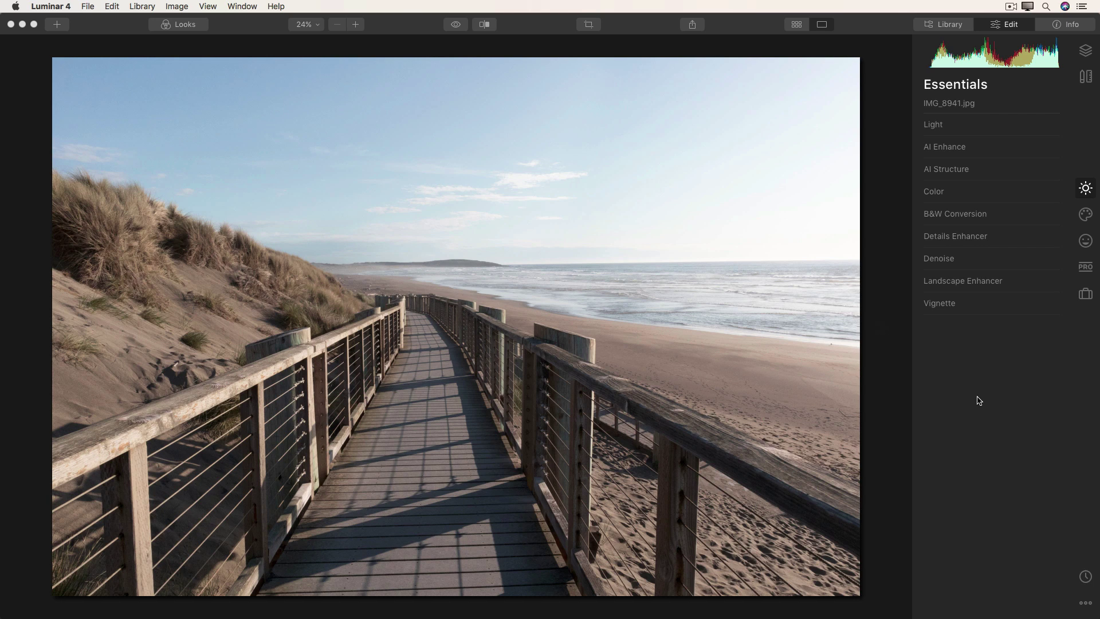
# Crop the photo slightly in from its upper-right corner, rotate it by 0.64° to level the horizon, and apply the crop
pyautogui.click(589, 25)
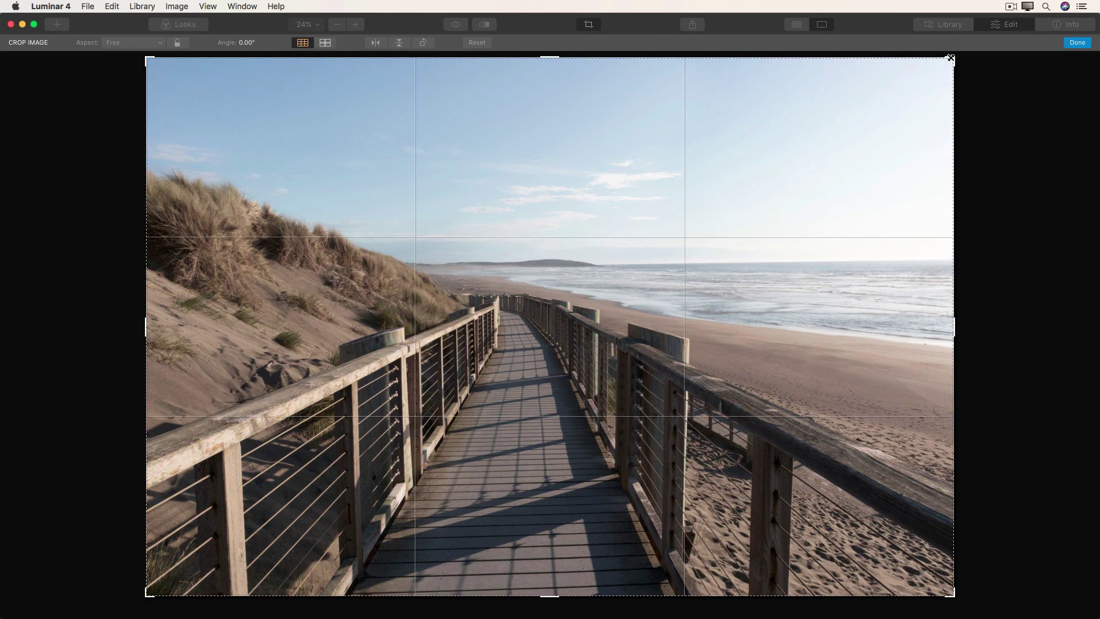
pyautogui.moveTo(950, 58); pyautogui.dragTo(954, 57)
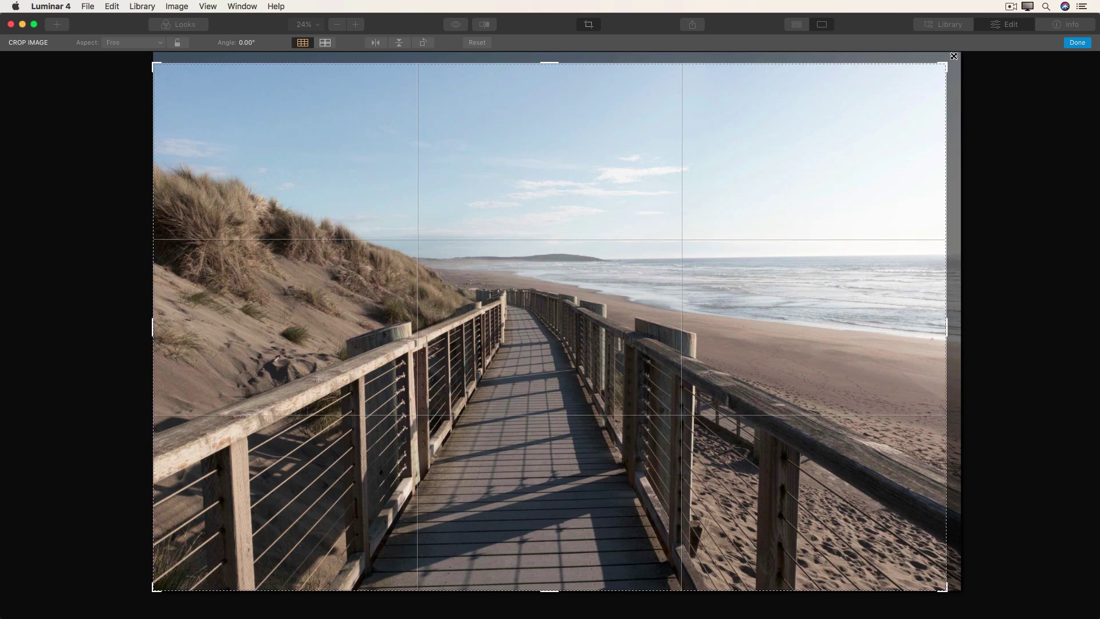
pyautogui.moveTo(954, 59); pyautogui.dragTo(964, 66)
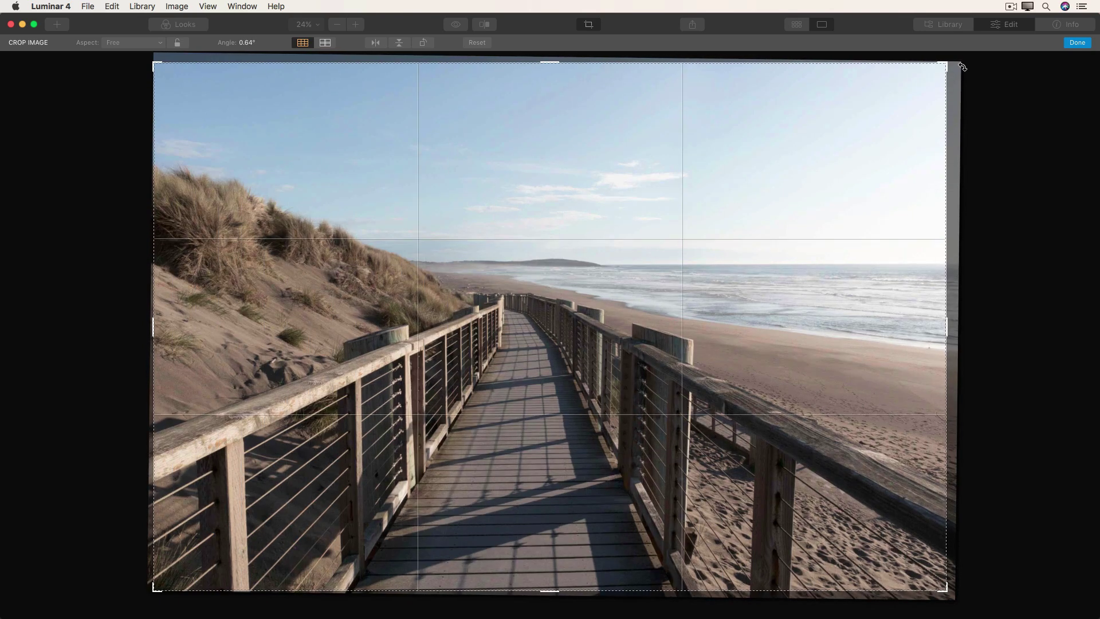
pyautogui.click(1077, 45)
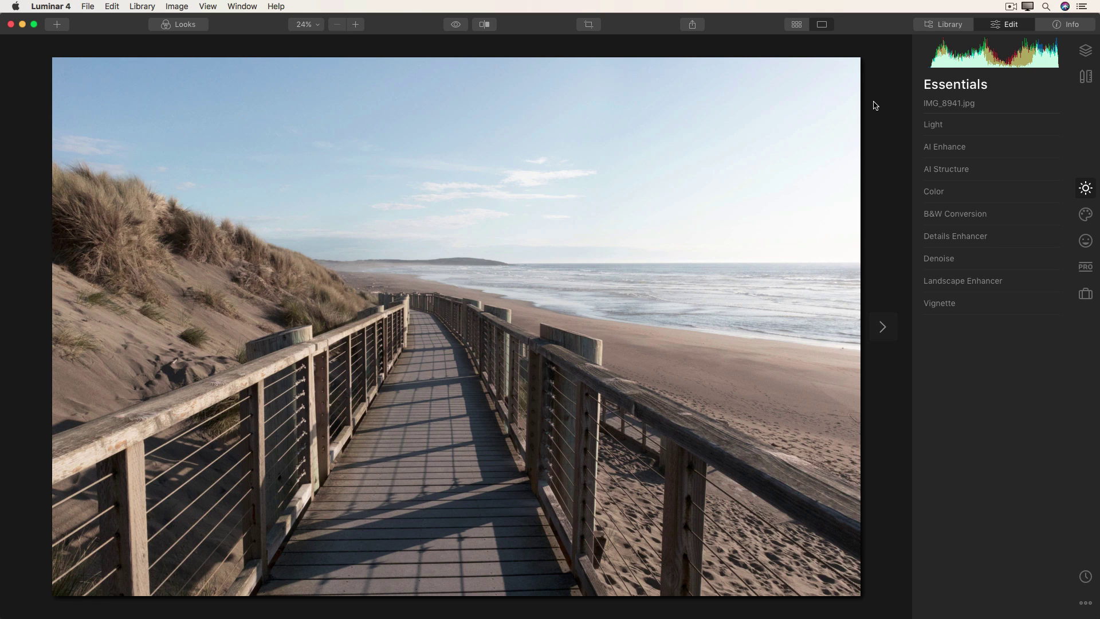
# Apply AI Enhance to the photo with AI Accent at 46 and AI Sky Enhancer at 30
pyautogui.click(943, 148)
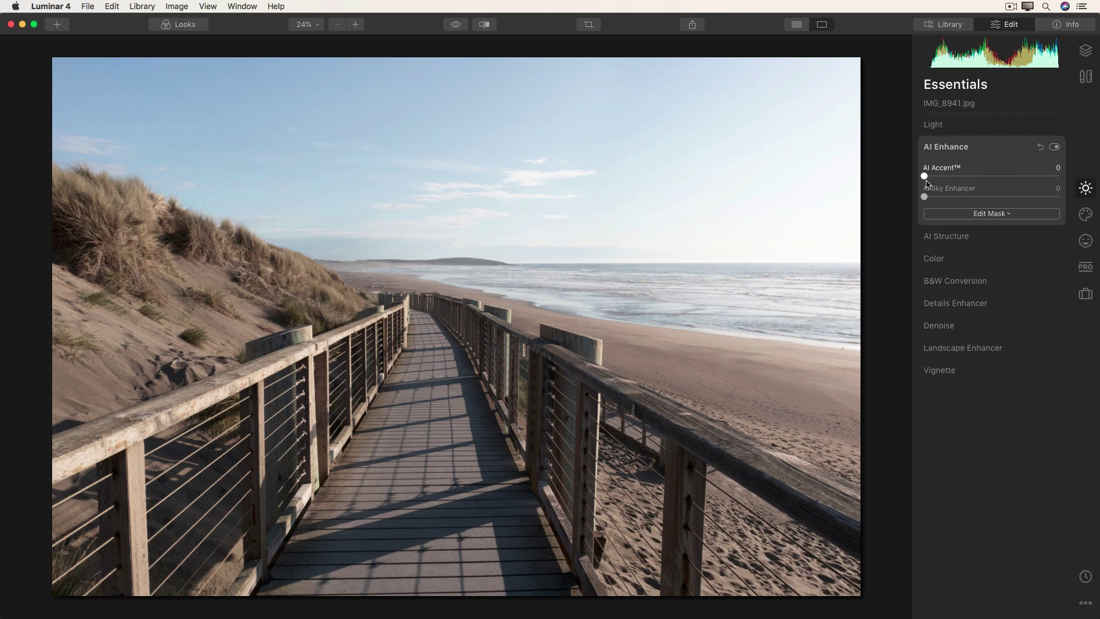
pyautogui.moveTo(925, 177); pyautogui.dragTo(990, 198)
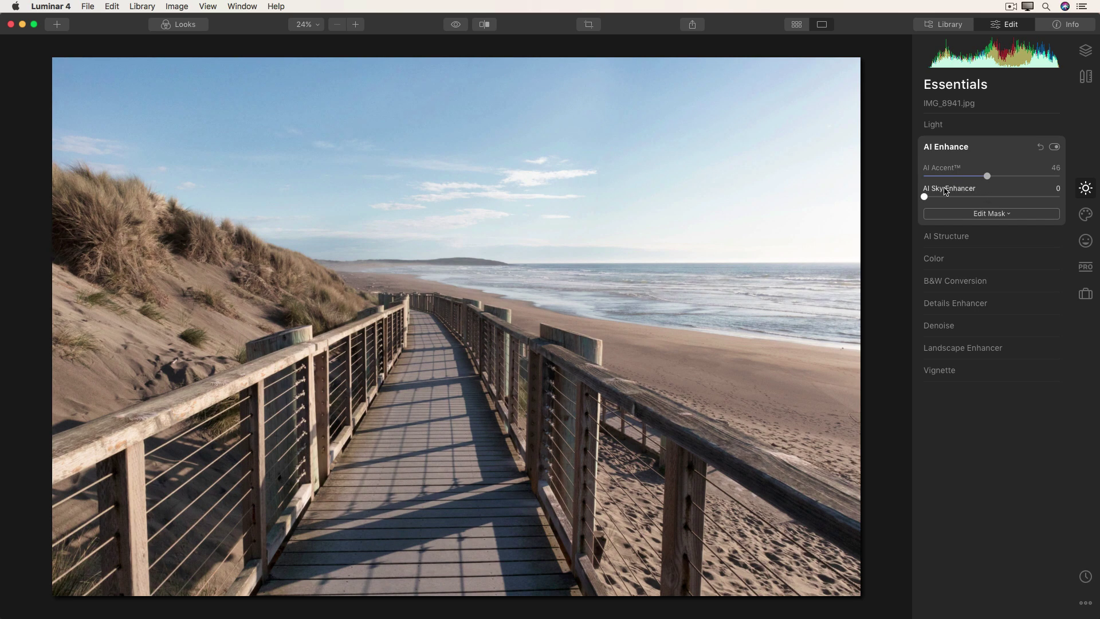
pyautogui.moveTo(925, 197); pyautogui.dragTo(1022, 215)
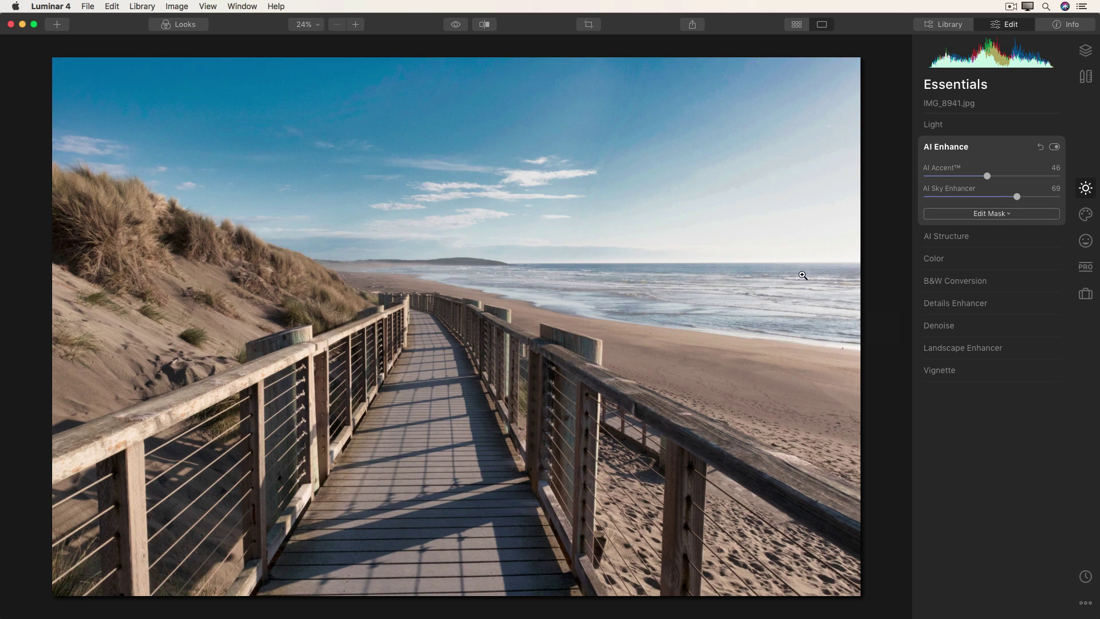
pyautogui.moveTo(1018, 198); pyautogui.dragTo(965, 205)
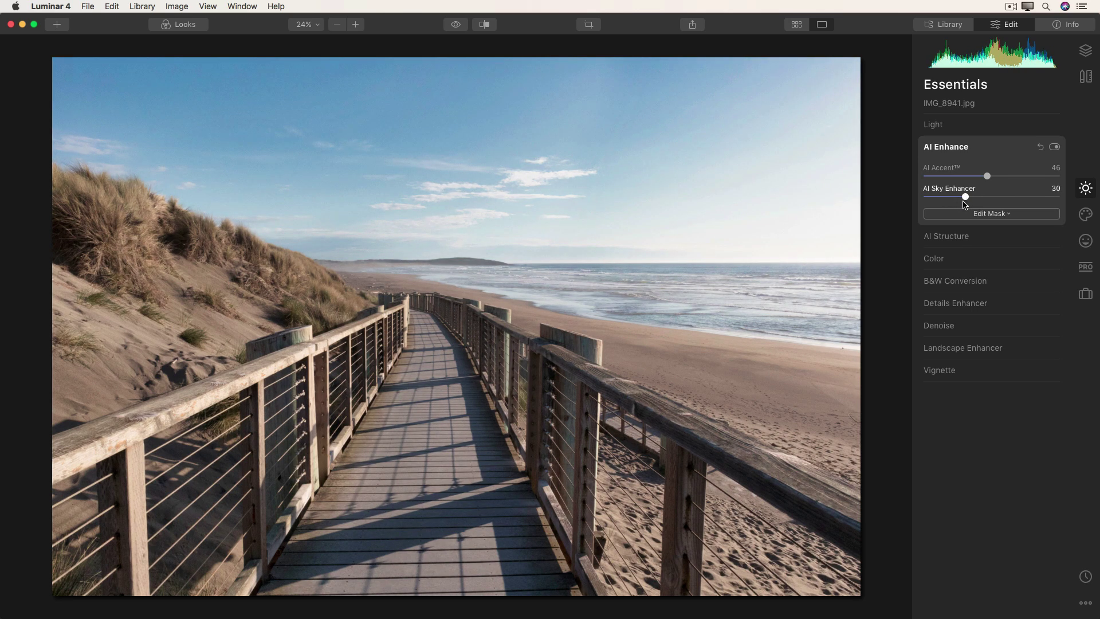
pyautogui.click(945, 147)
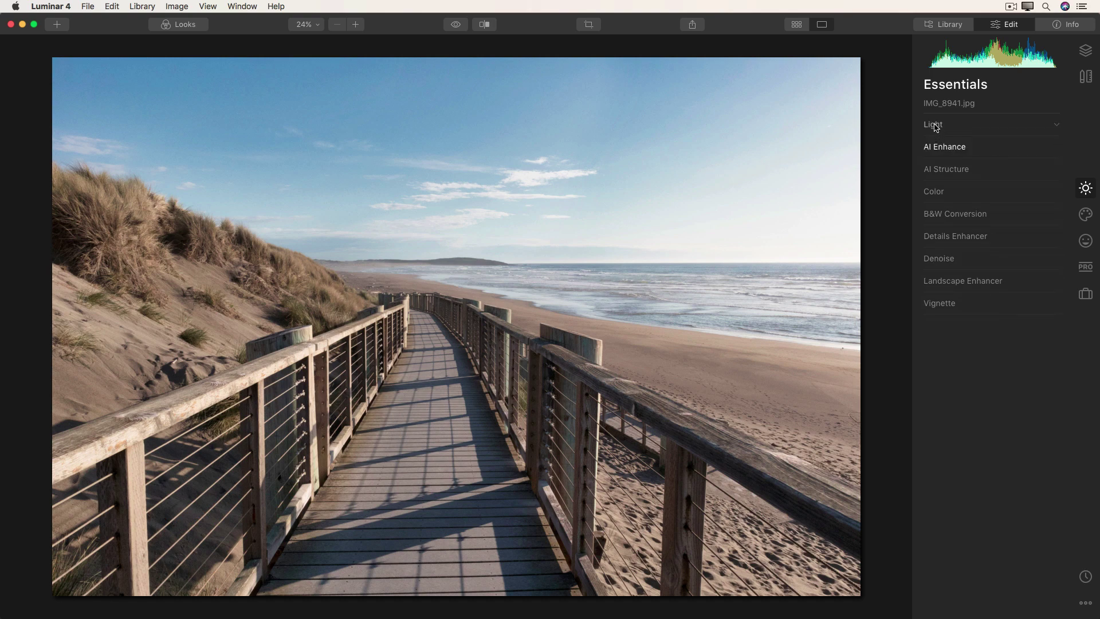
# Set the Light adjustment's Smart Contrast to 15 and Highlights to -15, and compare the edit with the original photo
pyautogui.click(934, 125)
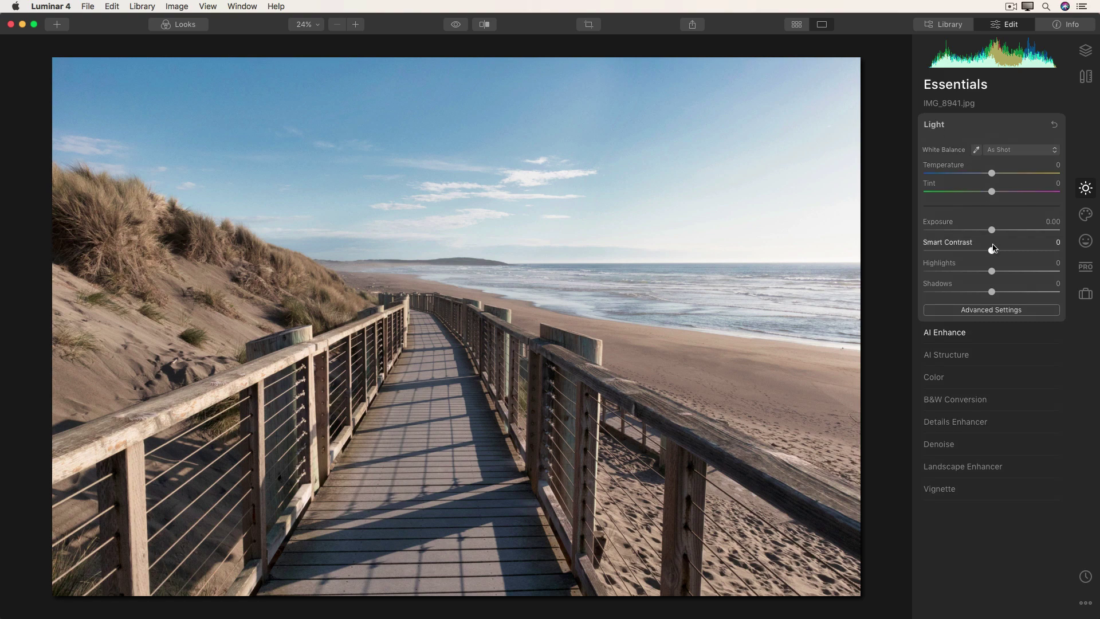
pyautogui.moveTo(994, 253); pyautogui.dragTo(1006, 256)
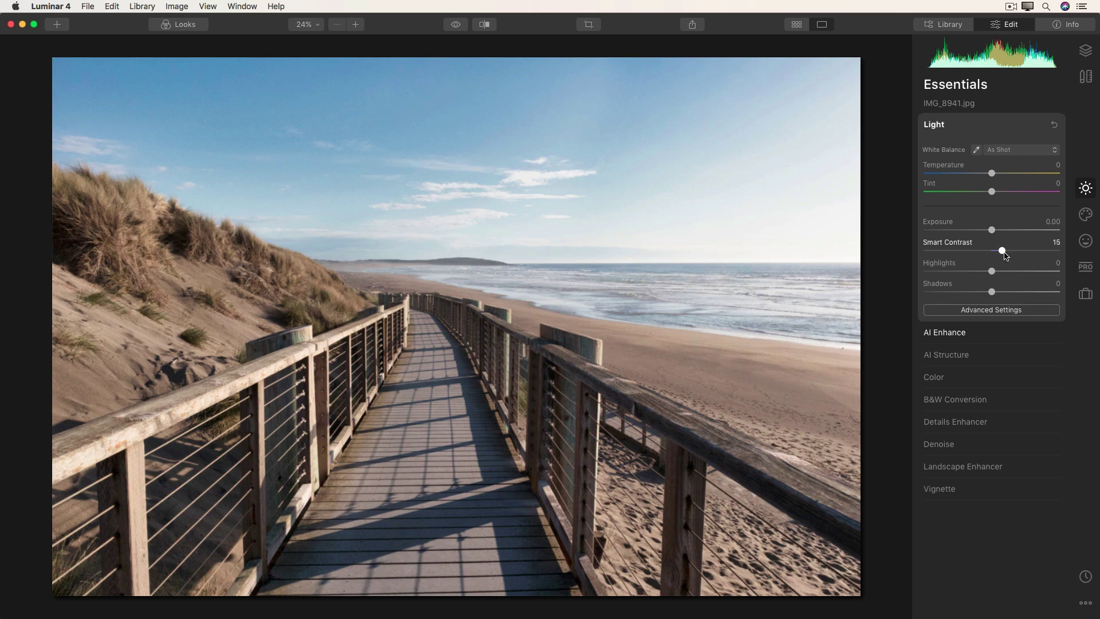
pyautogui.moveTo(992, 274); pyautogui.dragTo(982, 274)
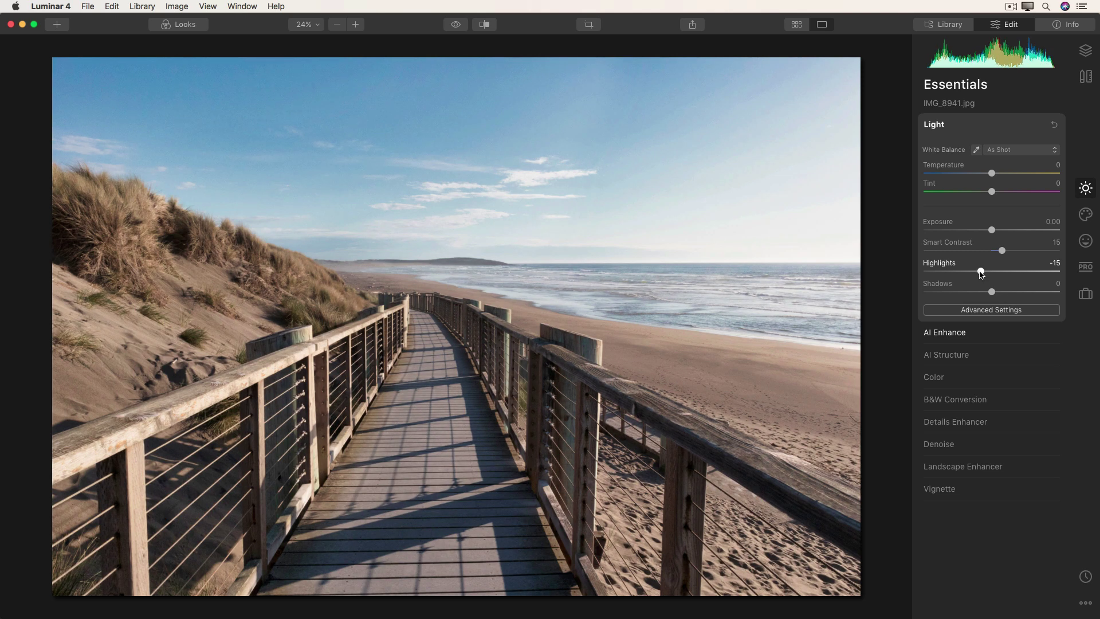
pyautogui.click(934, 124)
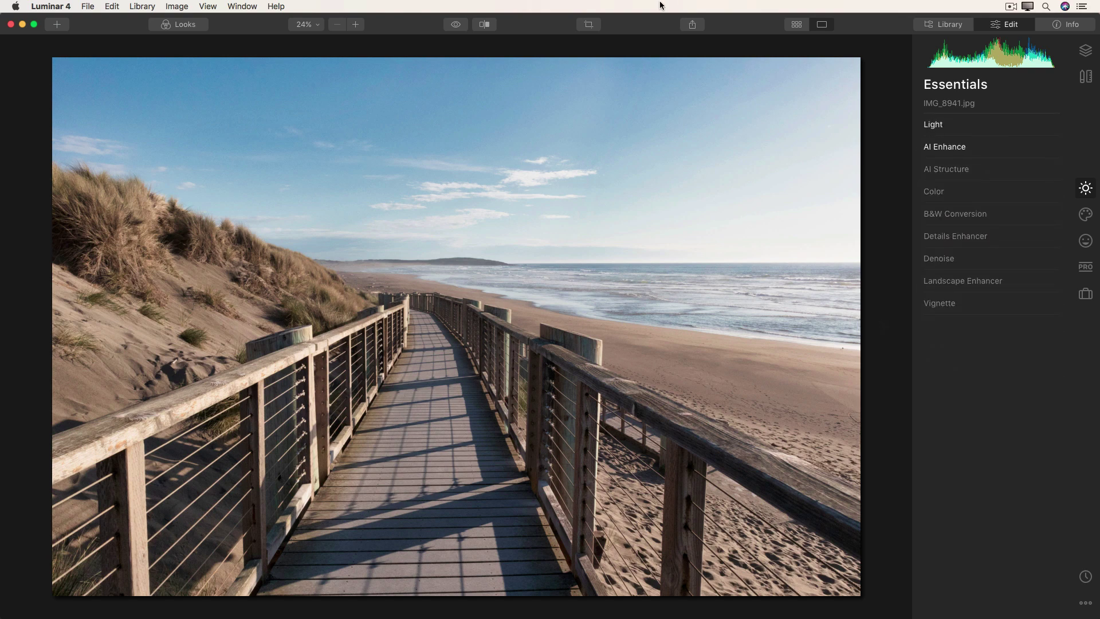
pyautogui.click(456, 25)
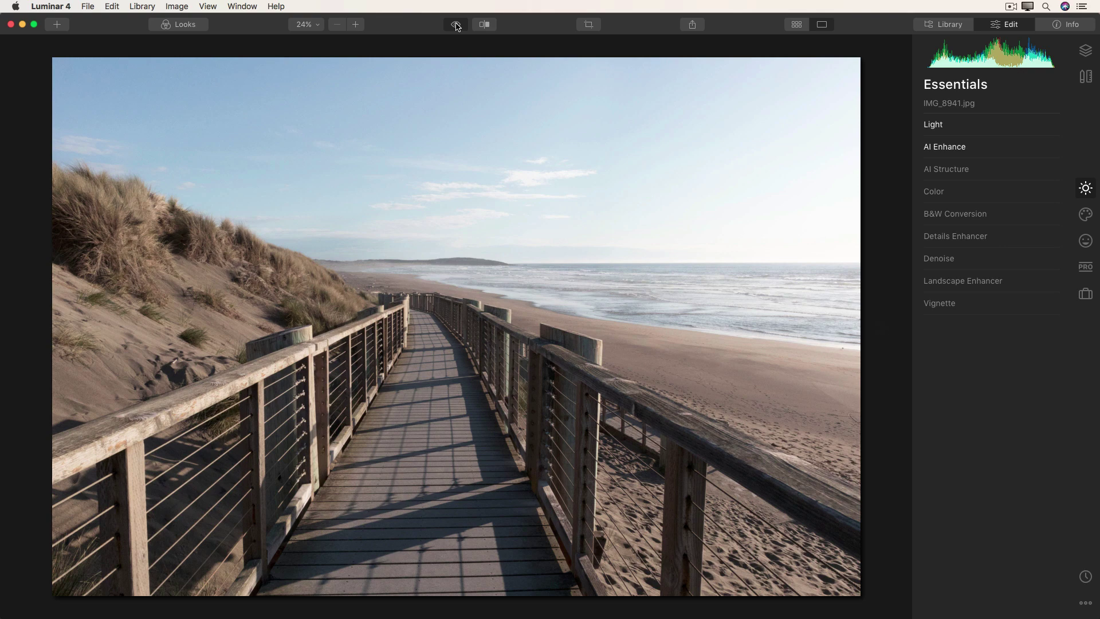
pyautogui.click(457, 26)
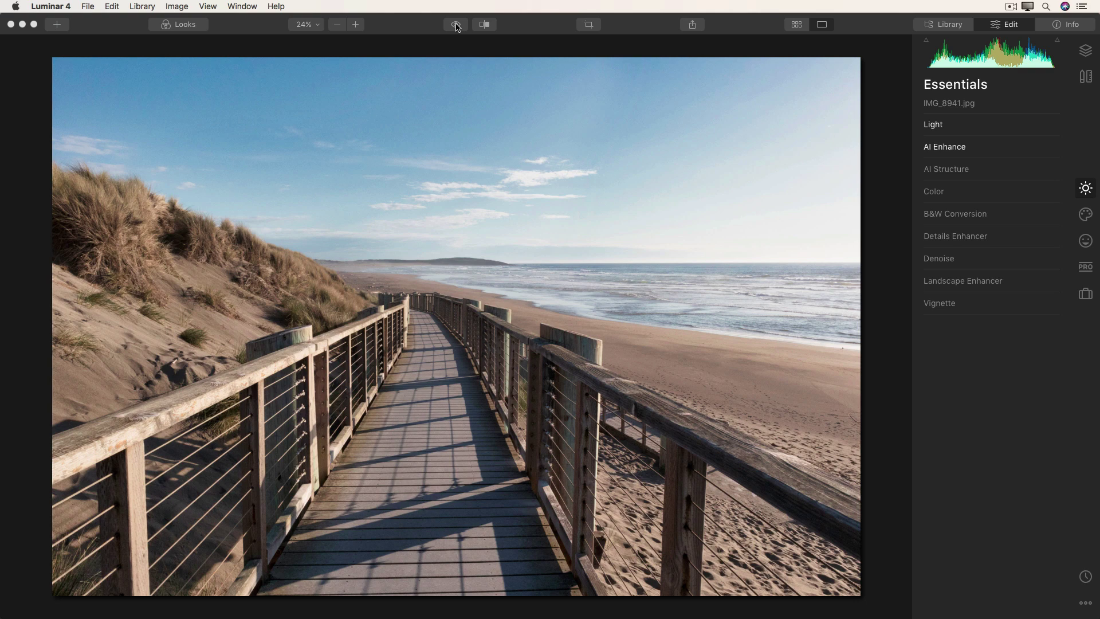
# Replace the sky using AI Sky Replacement, trying Bright Blue Sky 1 and settling on Bright Blue Sky 2
pyautogui.click(1086, 215)
pyautogui.click(1086, 215)
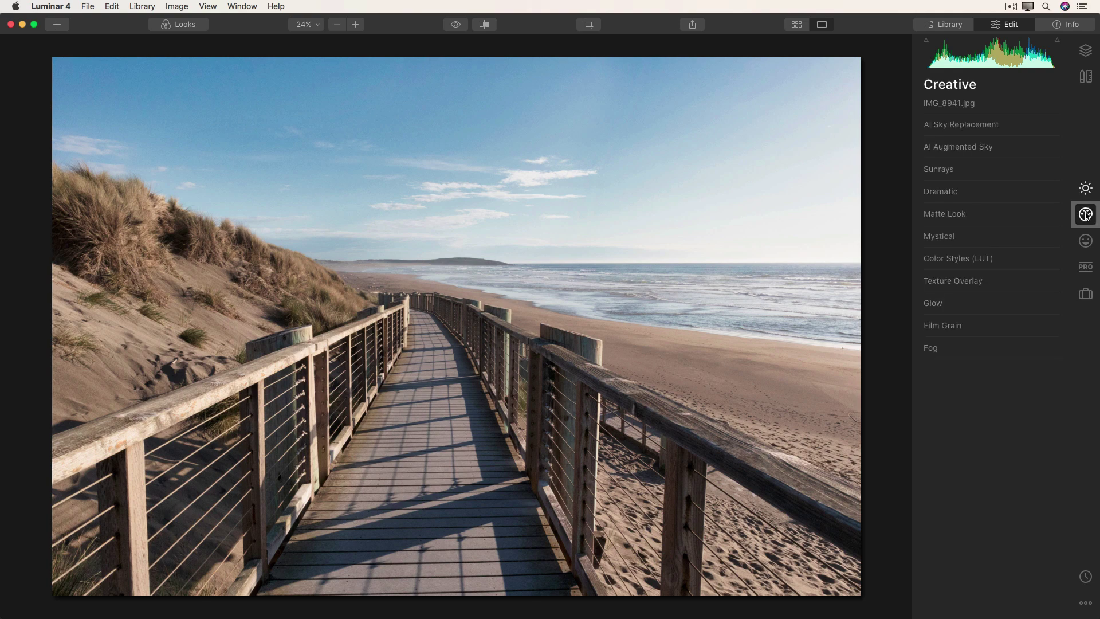
pyautogui.click(973, 126)
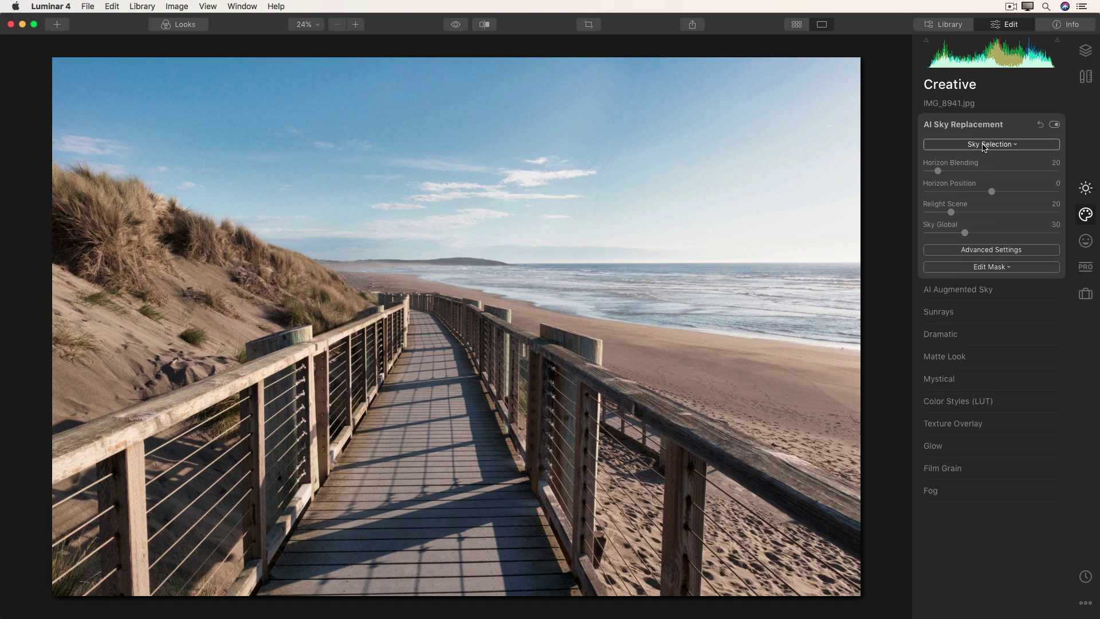
pyautogui.click(984, 146)
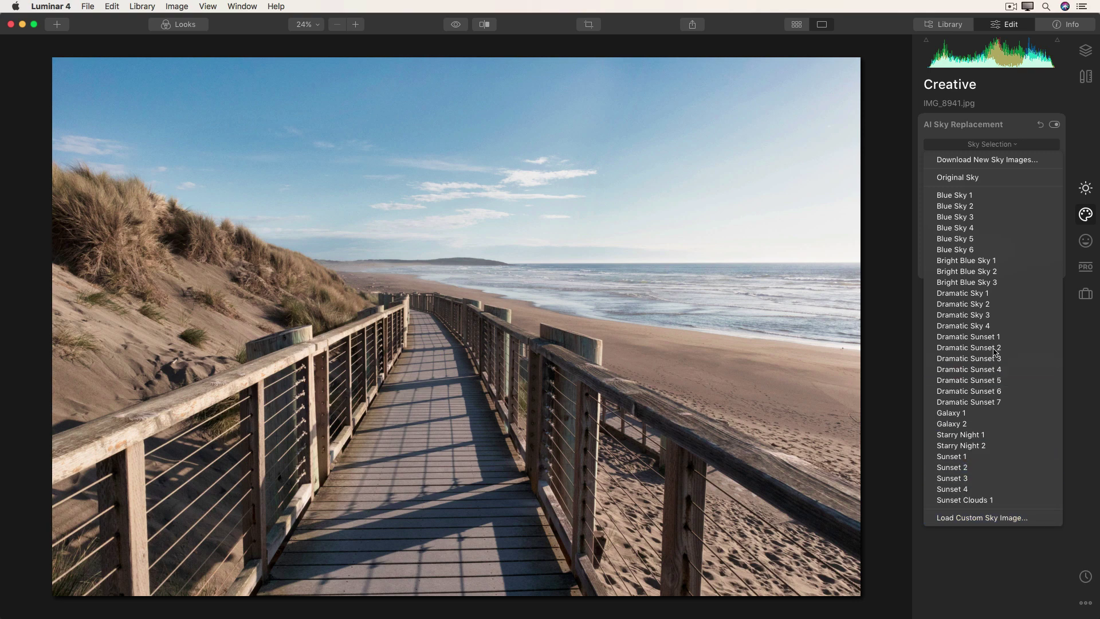
pyautogui.click(998, 265)
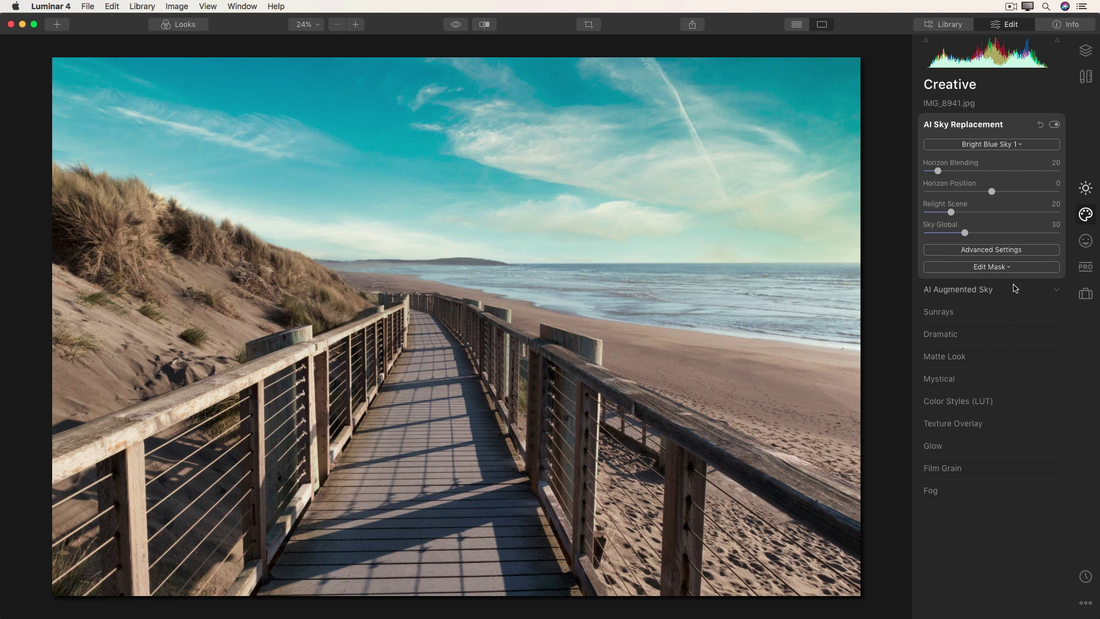
pyautogui.click(1003, 147)
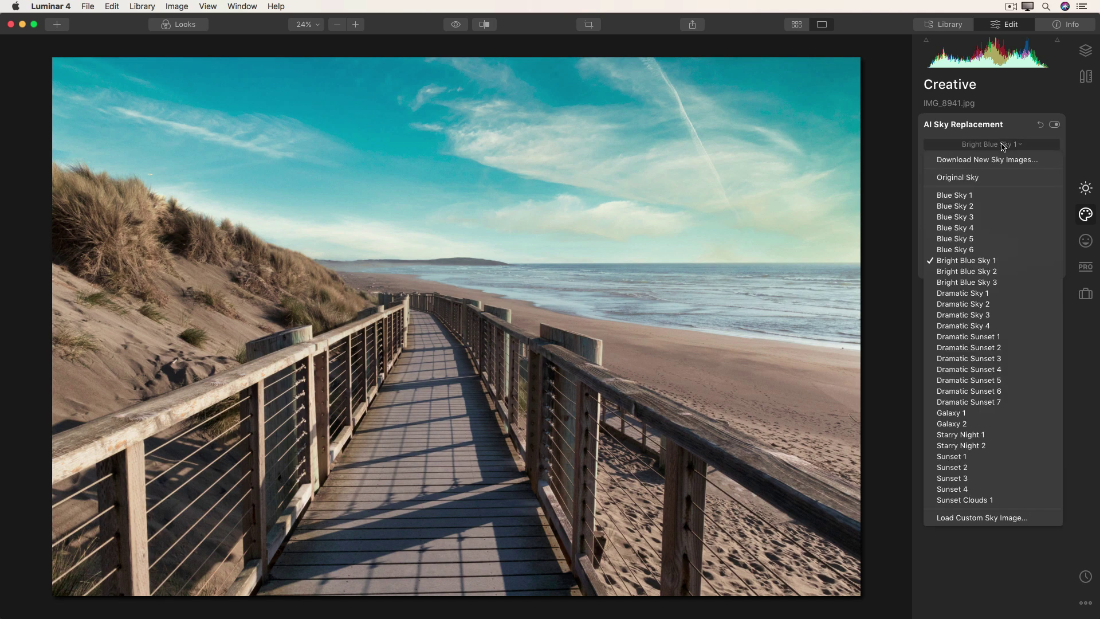
pyautogui.click(967, 273)
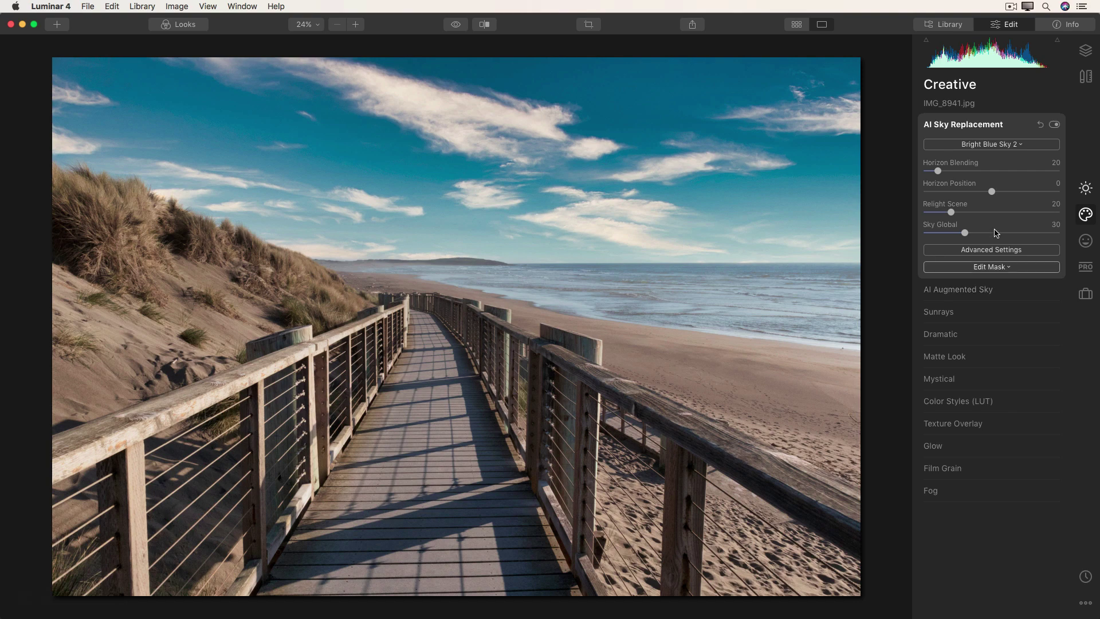
pyautogui.click(980, 125)
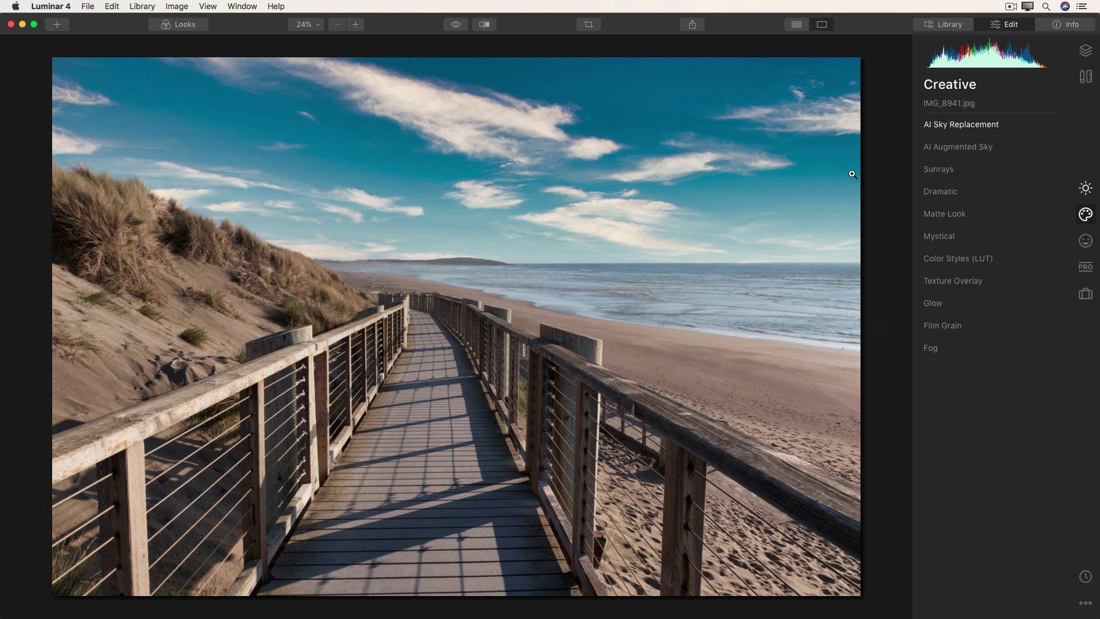
# Add Sunrays with the sun center just outside the photo's right edge near its top, Amount 14 and Penetration 50
pyautogui.click(937, 170)
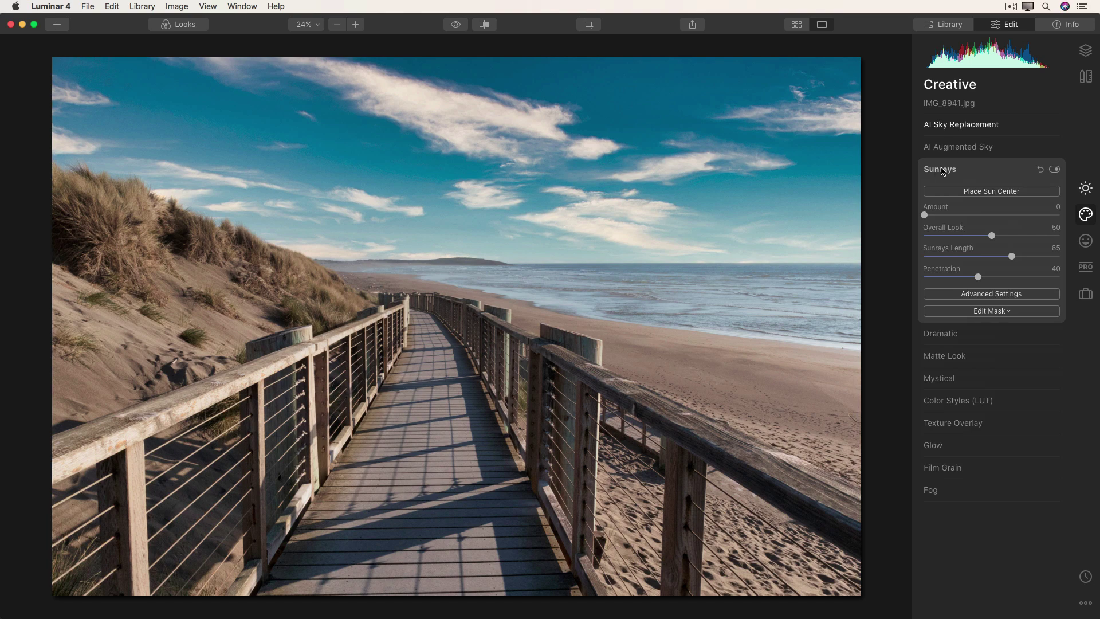
pyautogui.click(964, 192)
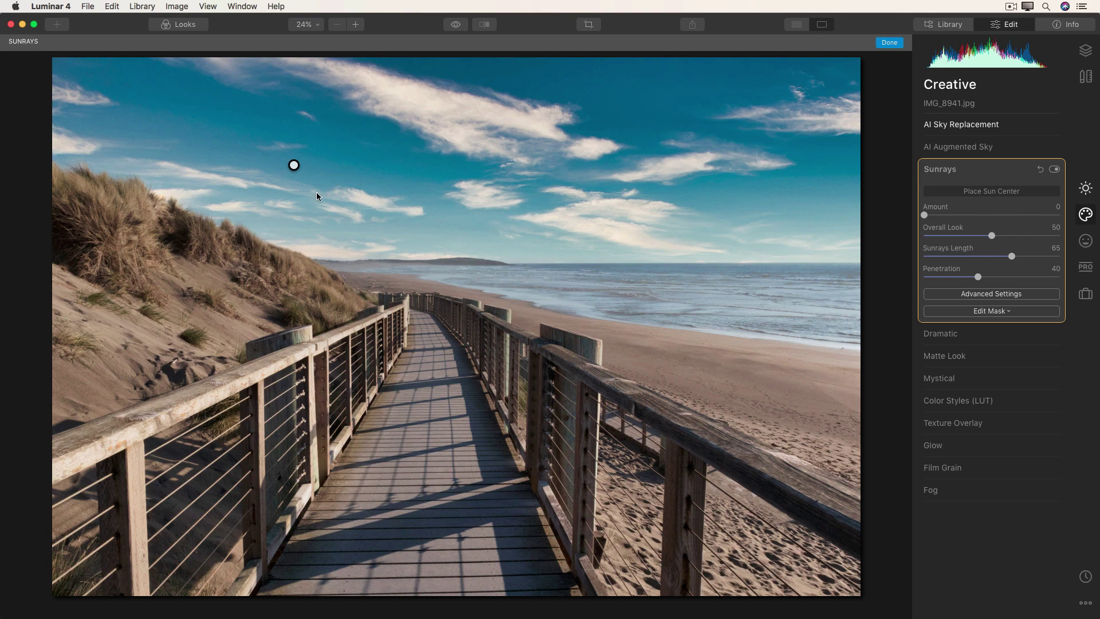
pyautogui.moveTo(294, 165)
pyautogui.mouseDown()
pyautogui.moveTo(585, 223)
pyautogui.moveTo(751, 206)
pyautogui.moveTo(851, 168)
pyautogui.moveTo(855, 109)
pyautogui.moveTo(872, 88)
pyautogui.moveTo(878, 127)
pyautogui.moveTo(862, 114)
pyautogui.moveTo(872, 108)
pyautogui.moveTo(847, 111)
pyautogui.moveTo(874, 103)
pyautogui.mouseUp()
pyautogui.moveTo(925, 217); pyautogui.dragTo(948, 227)
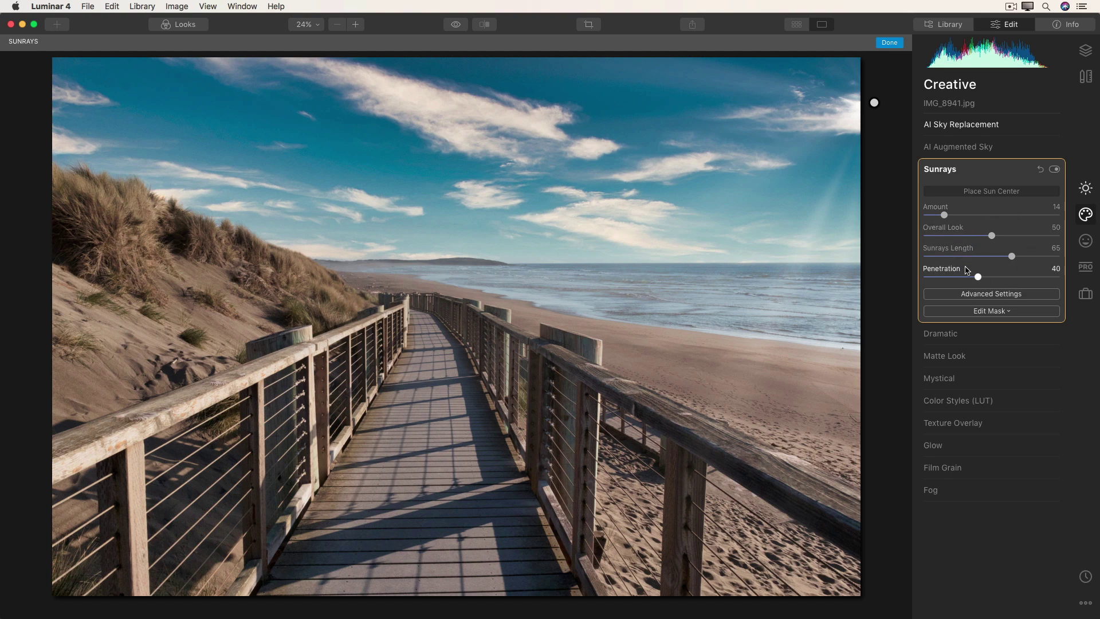
pyautogui.moveTo(979, 279); pyautogui.dragTo(992, 283)
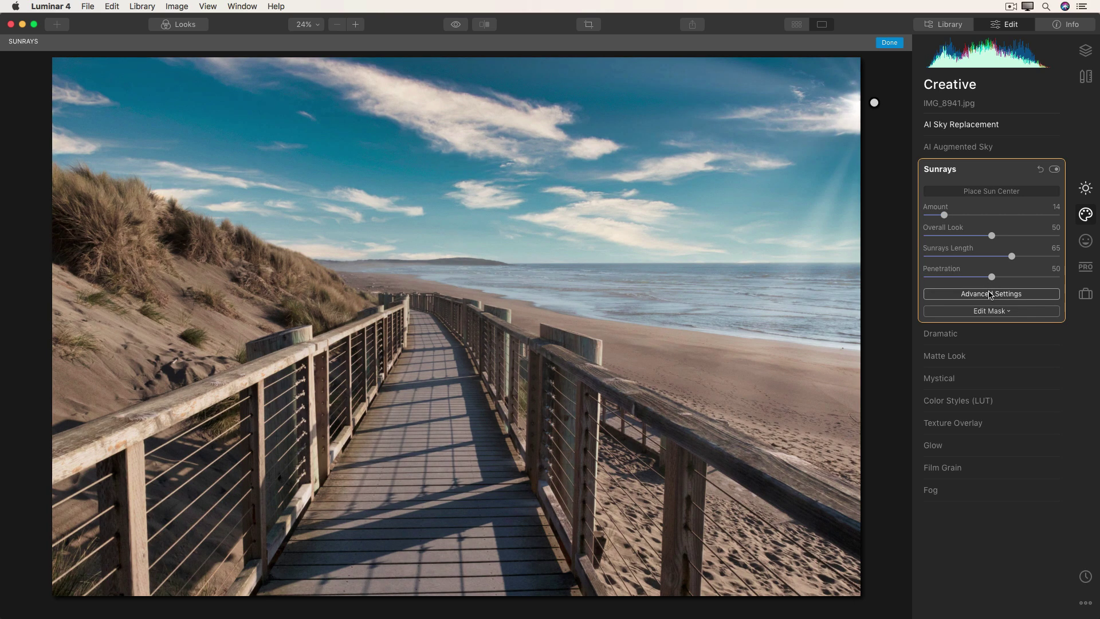
# Reduce the Number of Sunrays to 3 in the advanced Sunrays settings
pyautogui.click(991, 295)
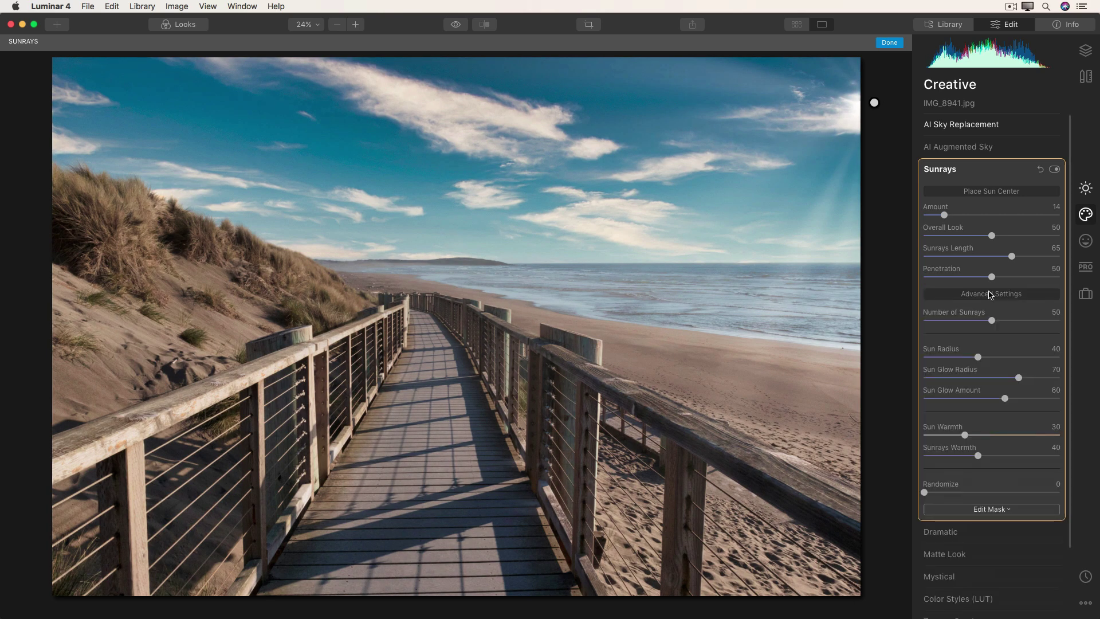
pyautogui.moveTo(992, 322); pyautogui.dragTo(996, 325)
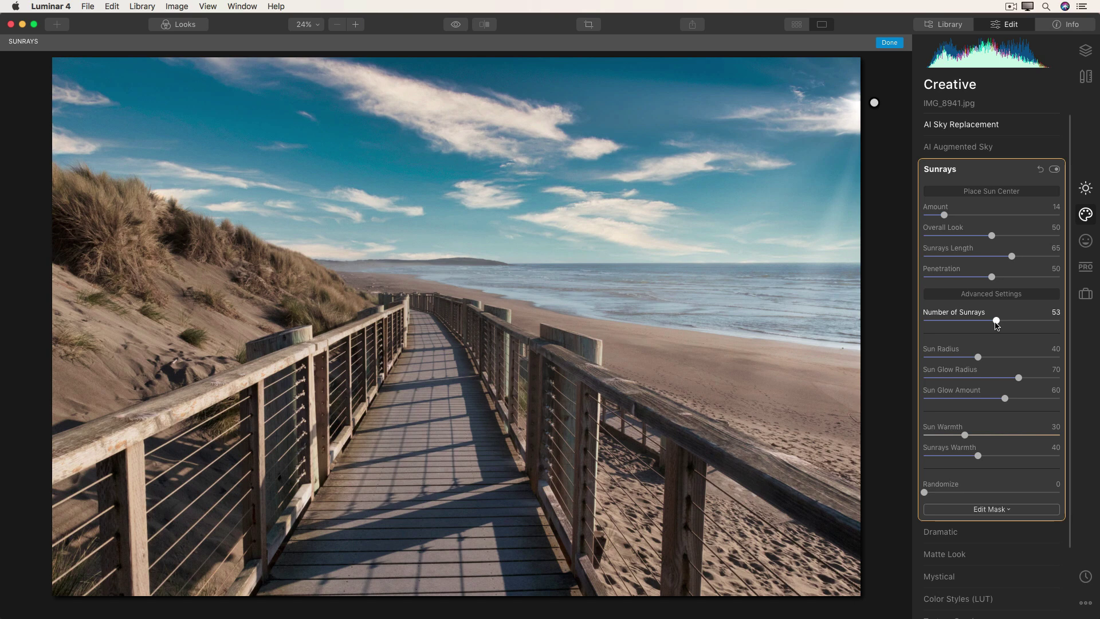
pyautogui.moveTo(997, 325); pyautogui.dragTo(924, 328)
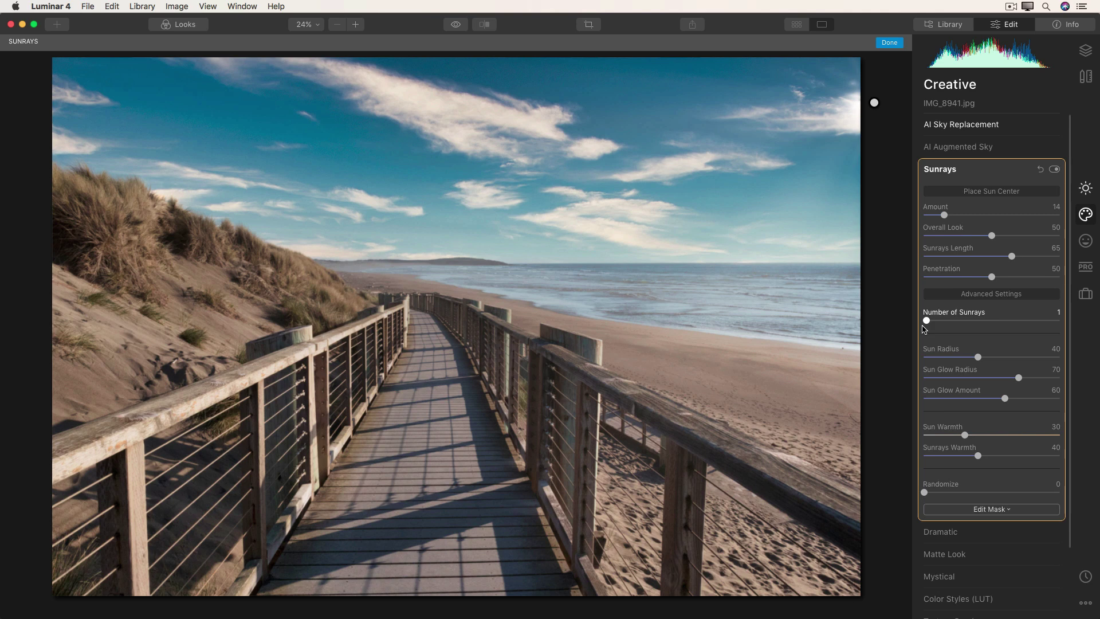
pyautogui.moveTo(923, 329); pyautogui.dragTo(927, 329)
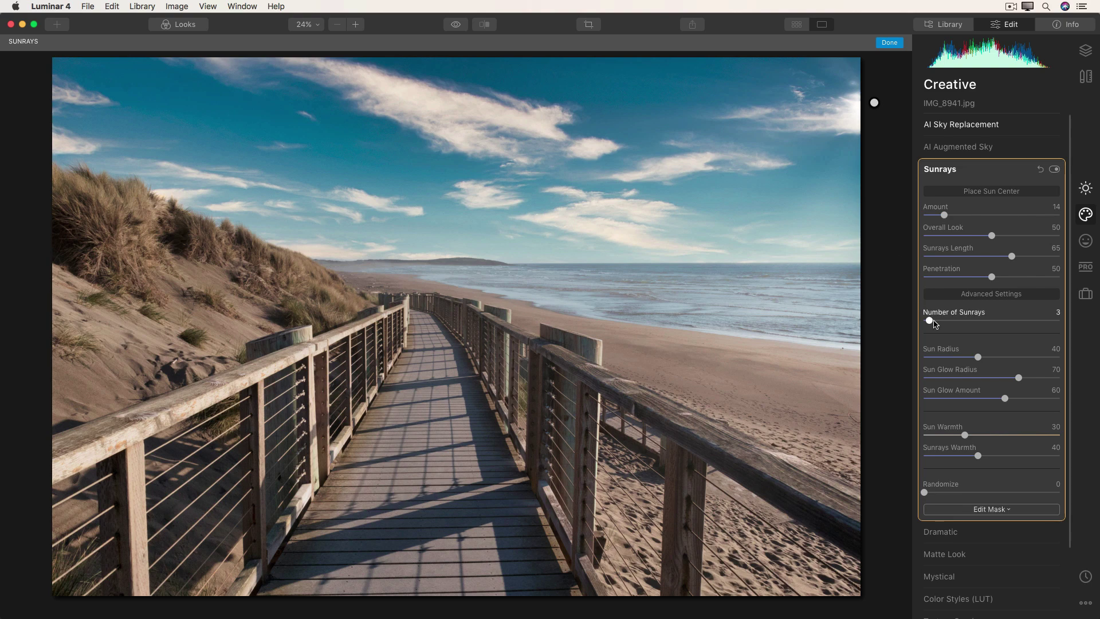
# Set the Sunrays effect's Sun Radius to 58, Sun Glow Radius to 100, Sun Glow Amount to 81 and Sunrays Warmth to 77
pyautogui.moveTo(979, 357); pyautogui.dragTo(1065, 388)
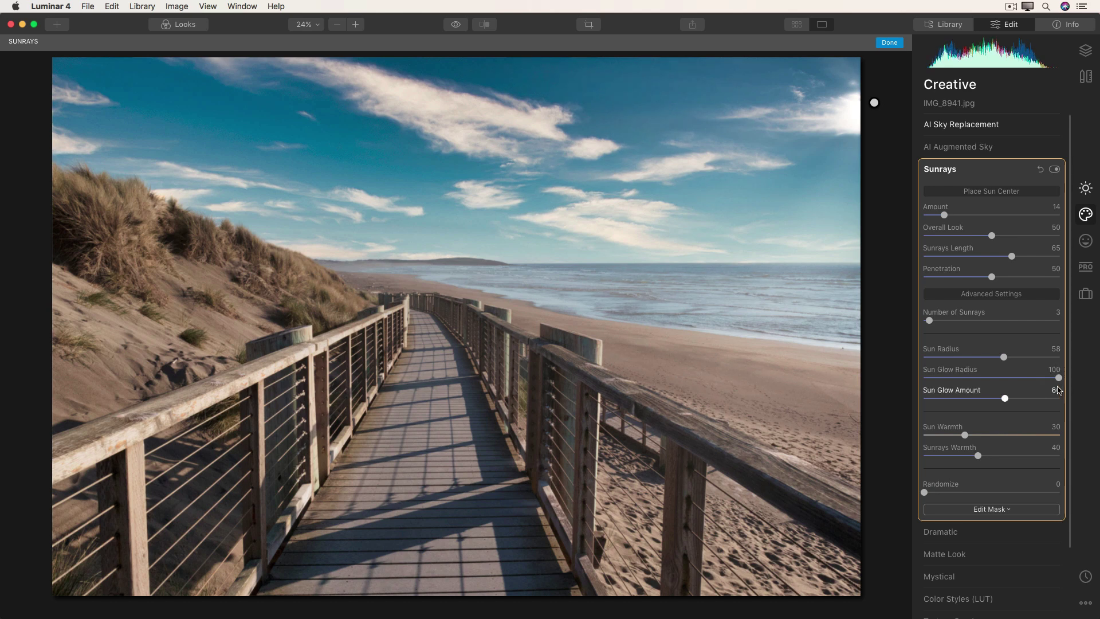
pyautogui.moveTo(1008, 403); pyautogui.dragTo(1038, 410)
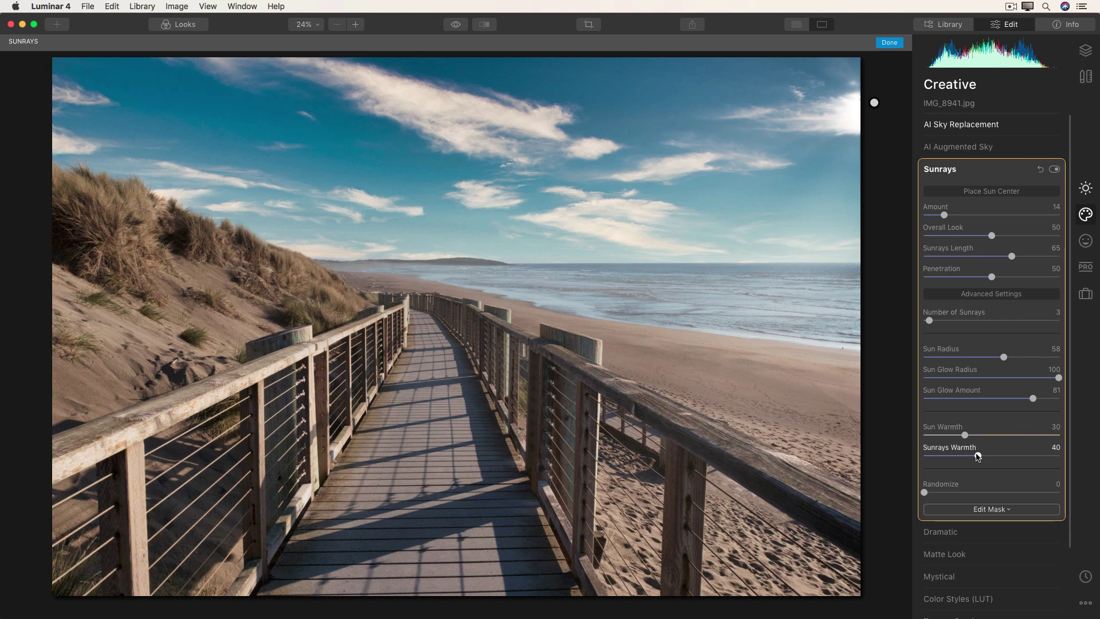
pyautogui.moveTo(978, 456); pyautogui.dragTo(1034, 467)
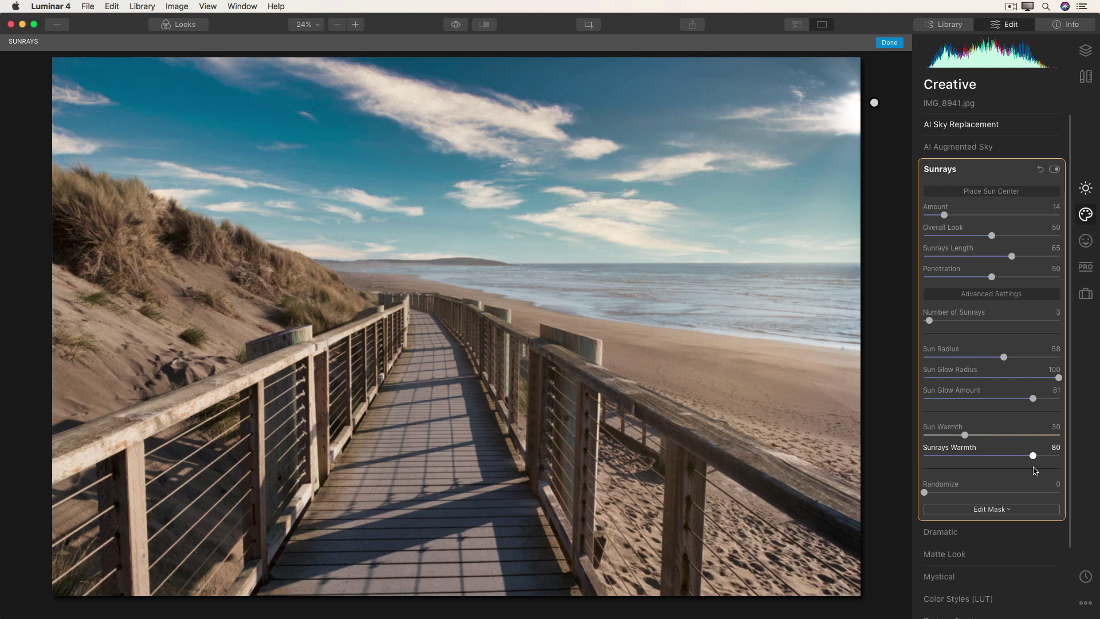
pyautogui.moveTo(1035, 470)
pyautogui.mouseDown()
pyautogui.moveTo(975, 474)
pyautogui.moveTo(1030, 461)
pyautogui.moveTo(1049, 473)
pyautogui.moveTo(1030, 472)
pyautogui.mouseUp()
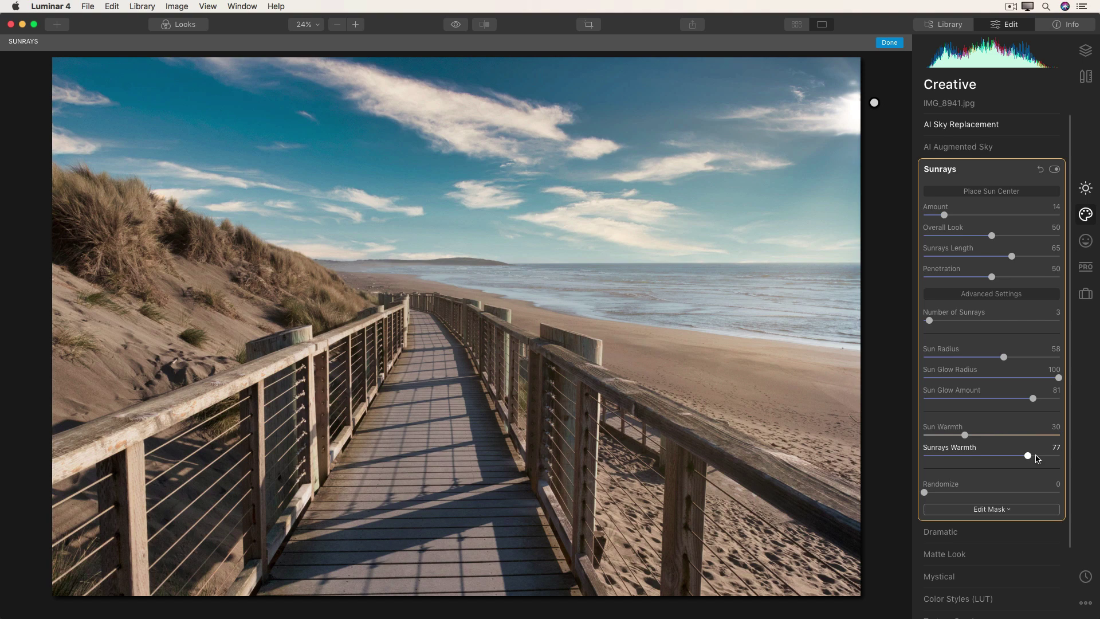
# Compare the photo with and without the Sunrays effect, leaving the effect enabled and its settings collapsed
pyautogui.click(1055, 170)
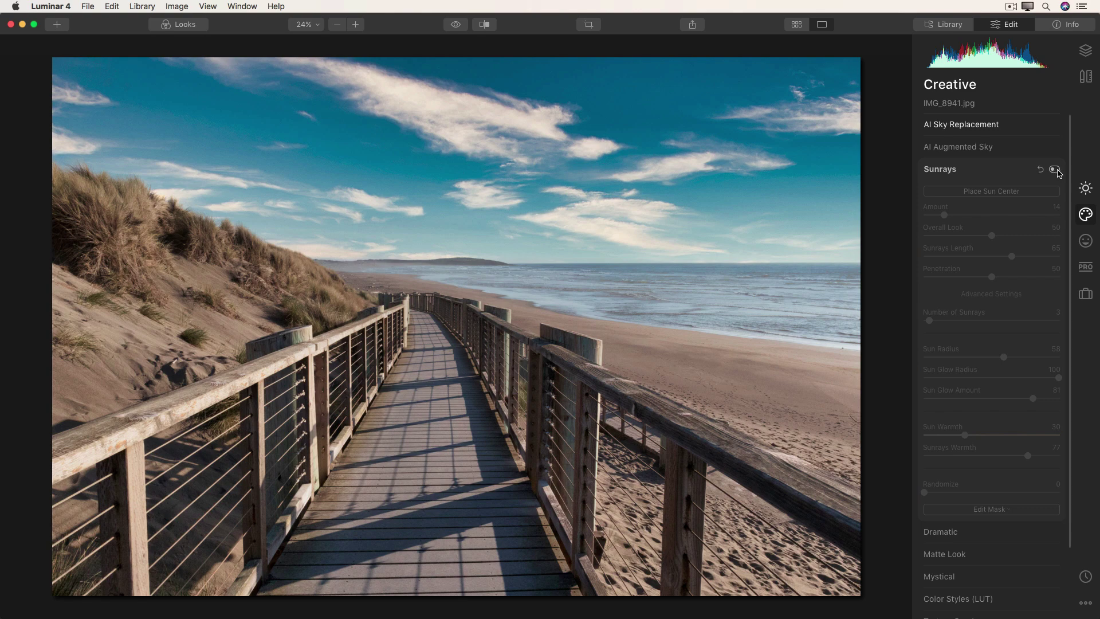
pyautogui.click(1054, 170)
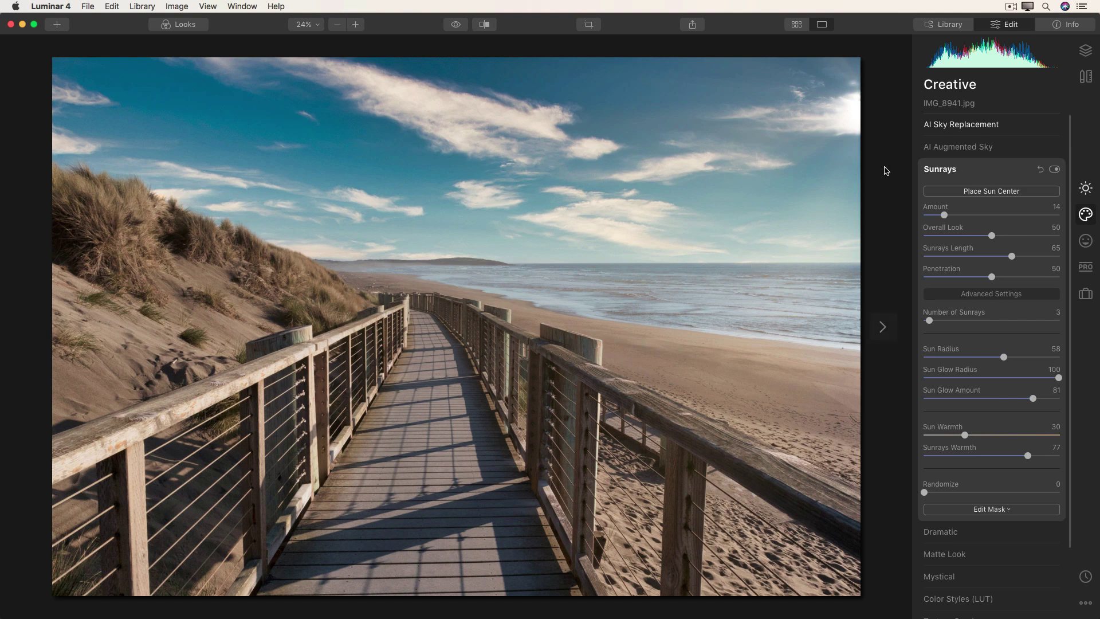
pyautogui.click(948, 170)
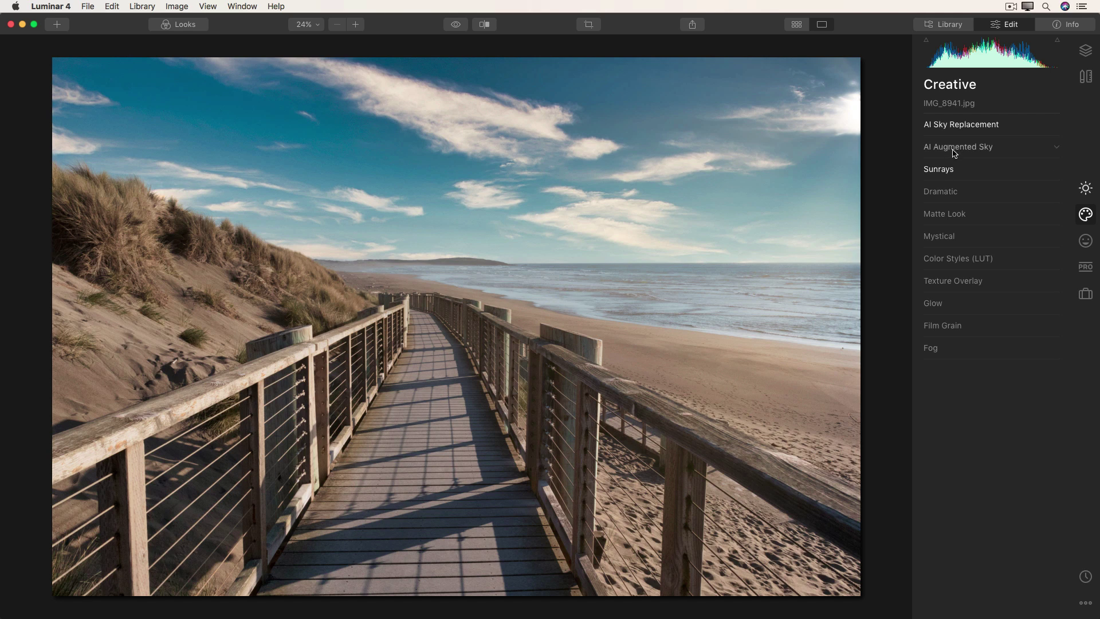
# Add the Birds 3 object to the sky with AI Augmented Sky
pyautogui.click(955, 150)
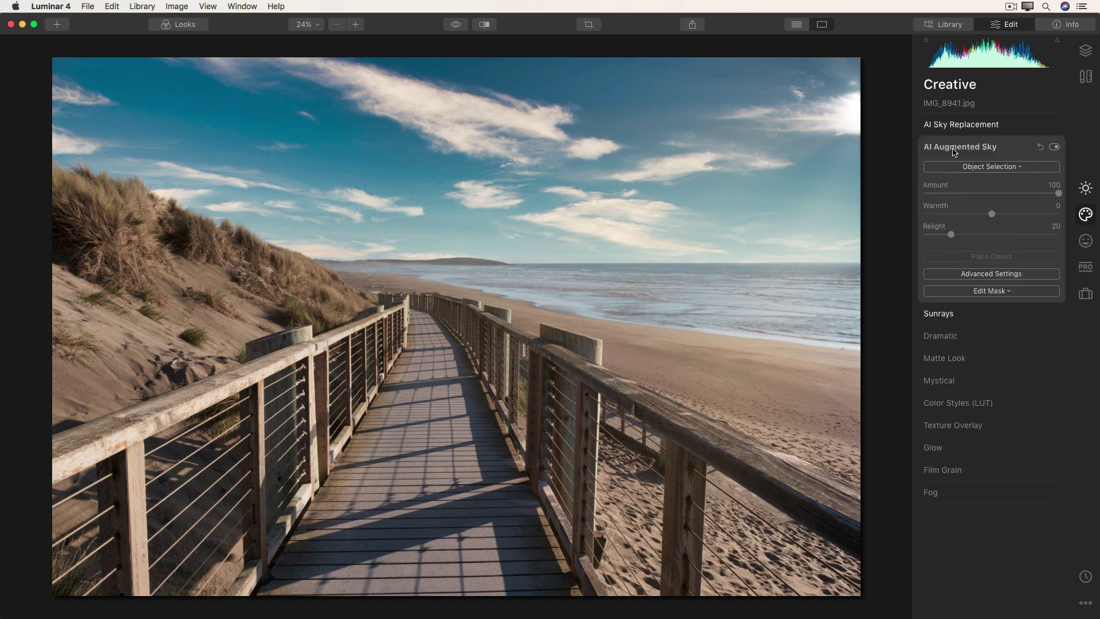
pyautogui.click(954, 167)
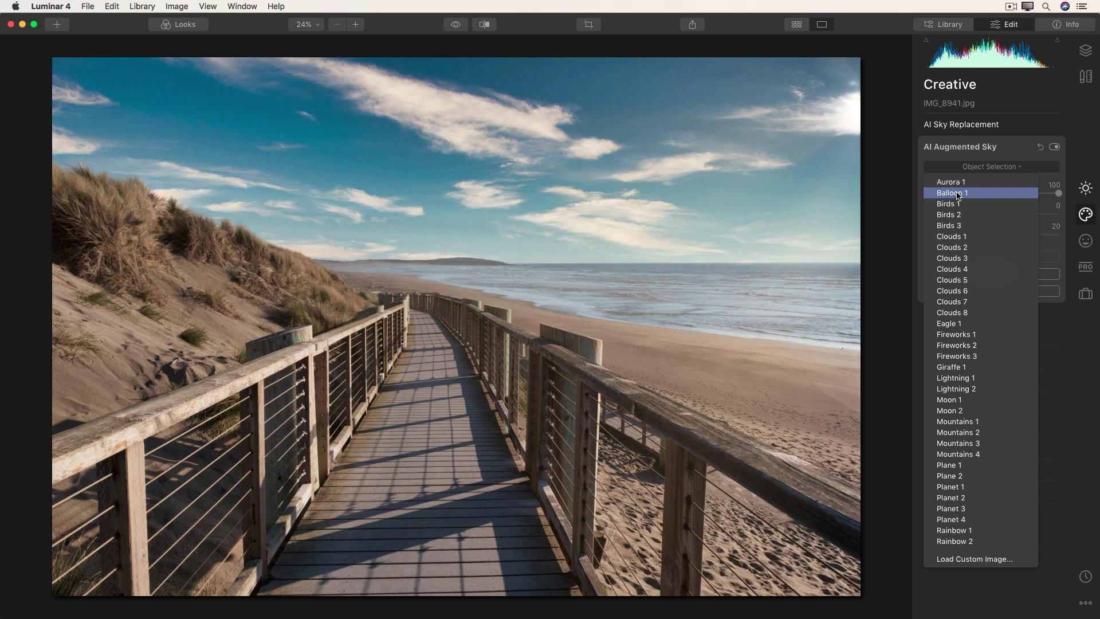
pyautogui.click(972, 227)
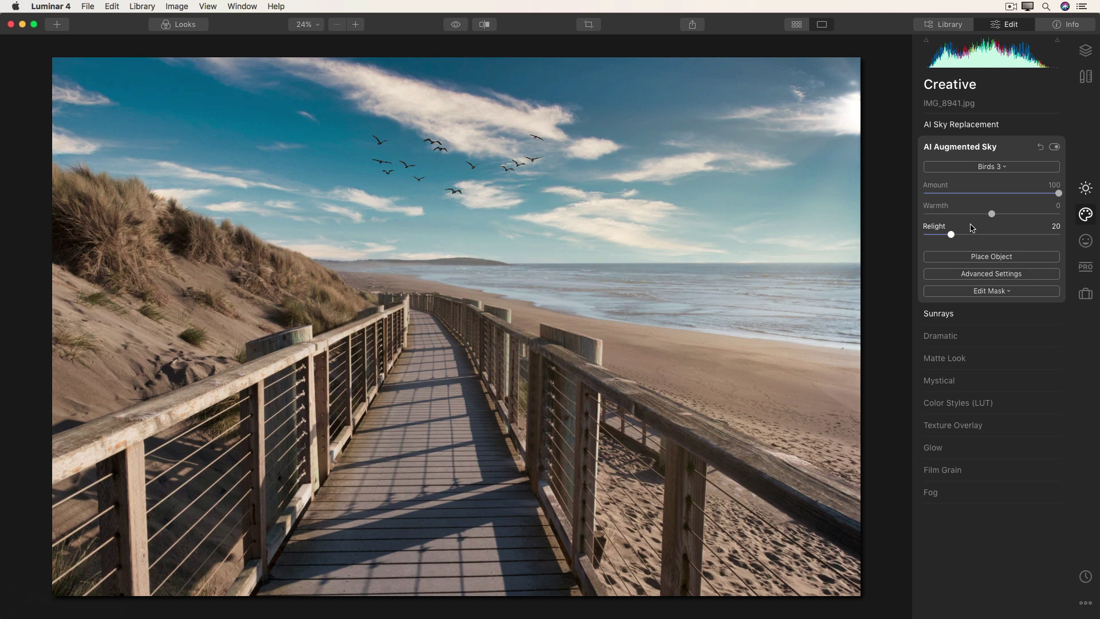
# Reposition the birds in the sky's left half above the dunes and boardwalk, enlarged by about 45% and tilted slightly clockwise
pyautogui.click(965, 258)
pyautogui.moveTo(458, 166); pyautogui.dragTo(346, 182)
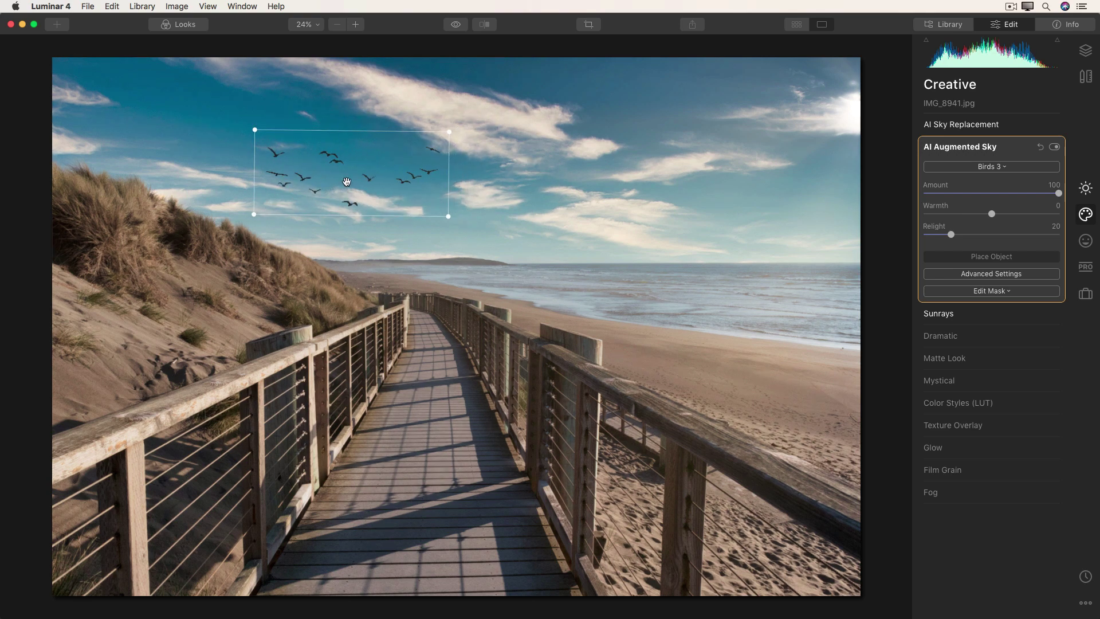
pyautogui.moveTo(449, 118); pyautogui.dragTo(542, 96)
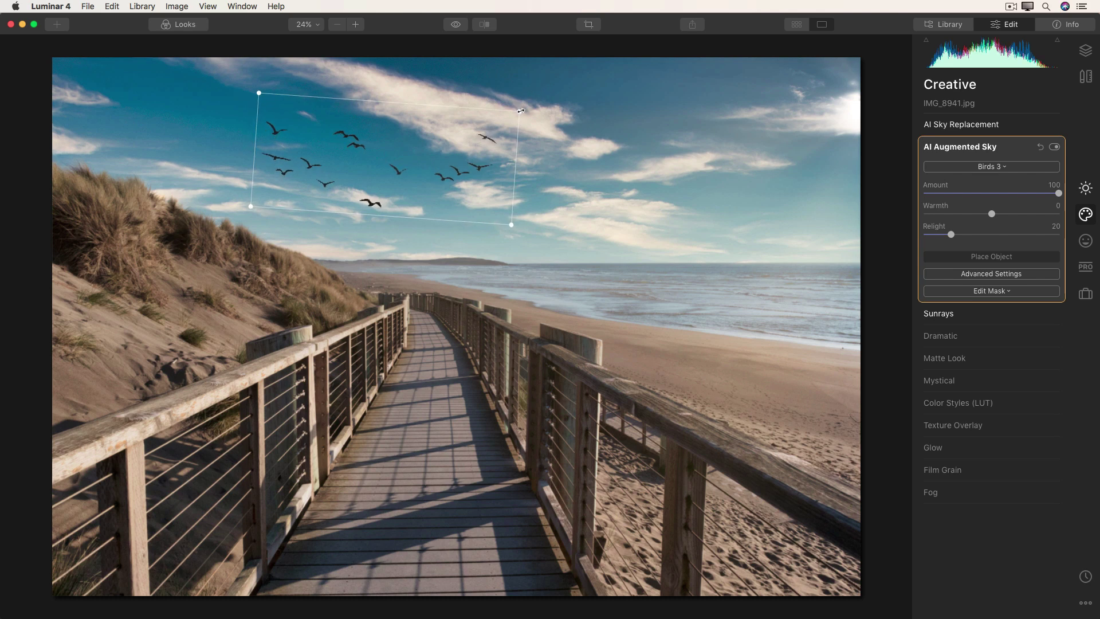
pyautogui.moveTo(521, 110); pyautogui.dragTo(541, 104)
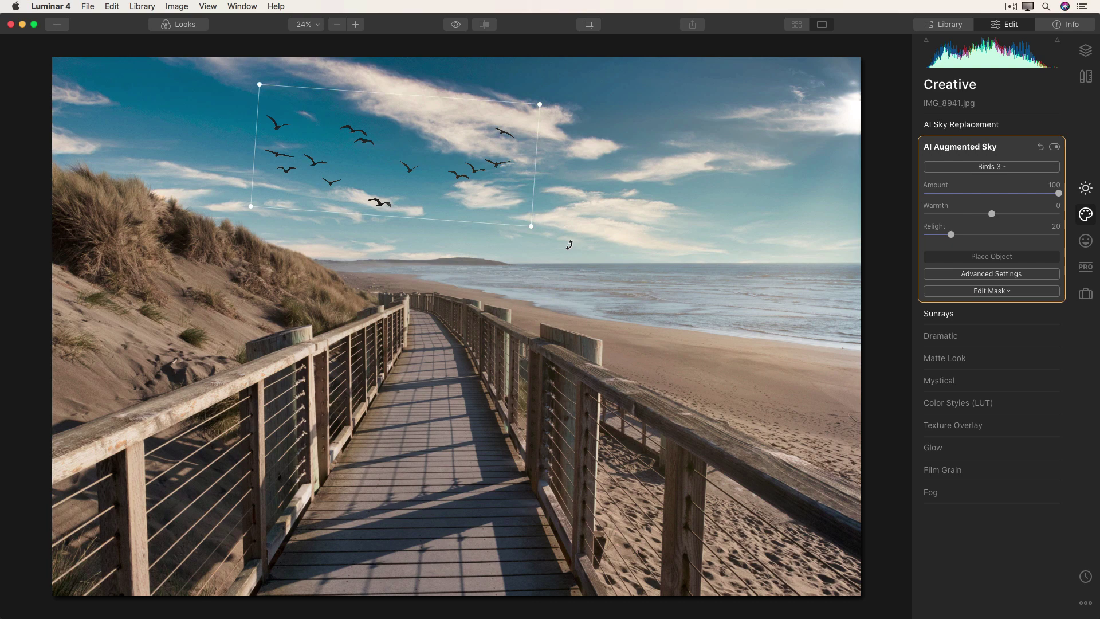
pyautogui.click(963, 258)
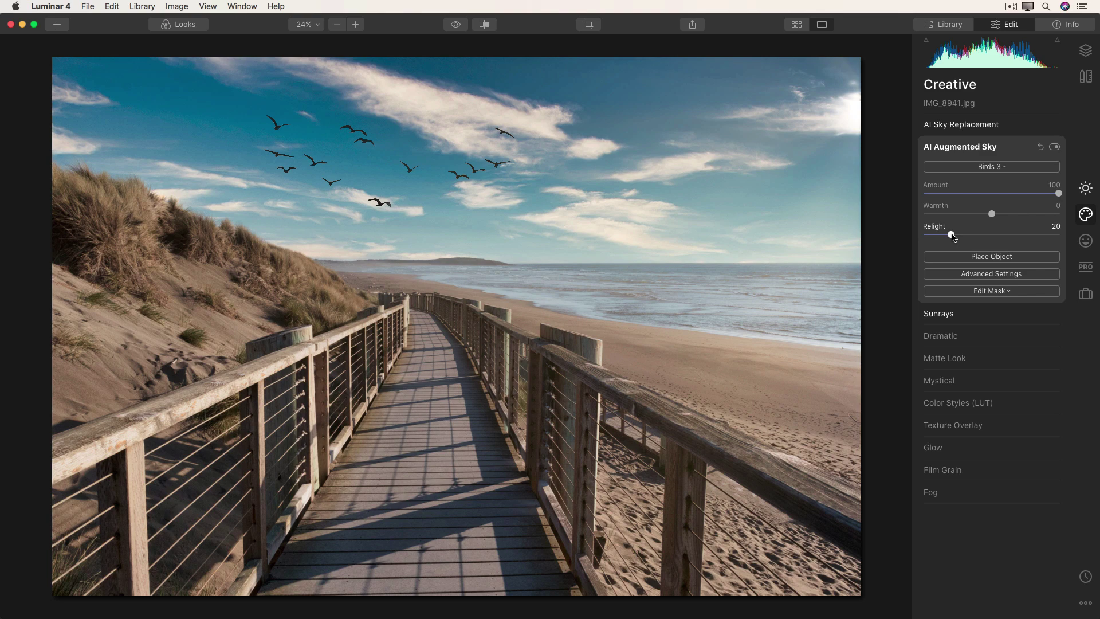
# Set the AI Augmented Sky Relight to 49 for the birds and collapse the tool's settings
pyautogui.moveTo(953, 237); pyautogui.dragTo(988, 253)
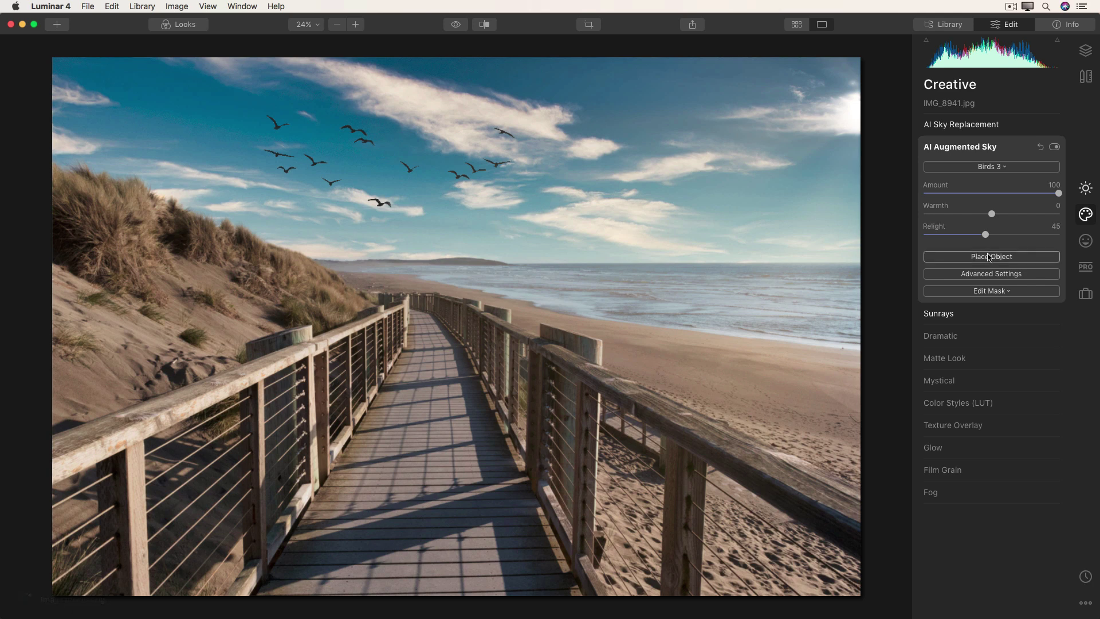
pyautogui.moveTo(987, 235); pyautogui.dragTo(993, 237)
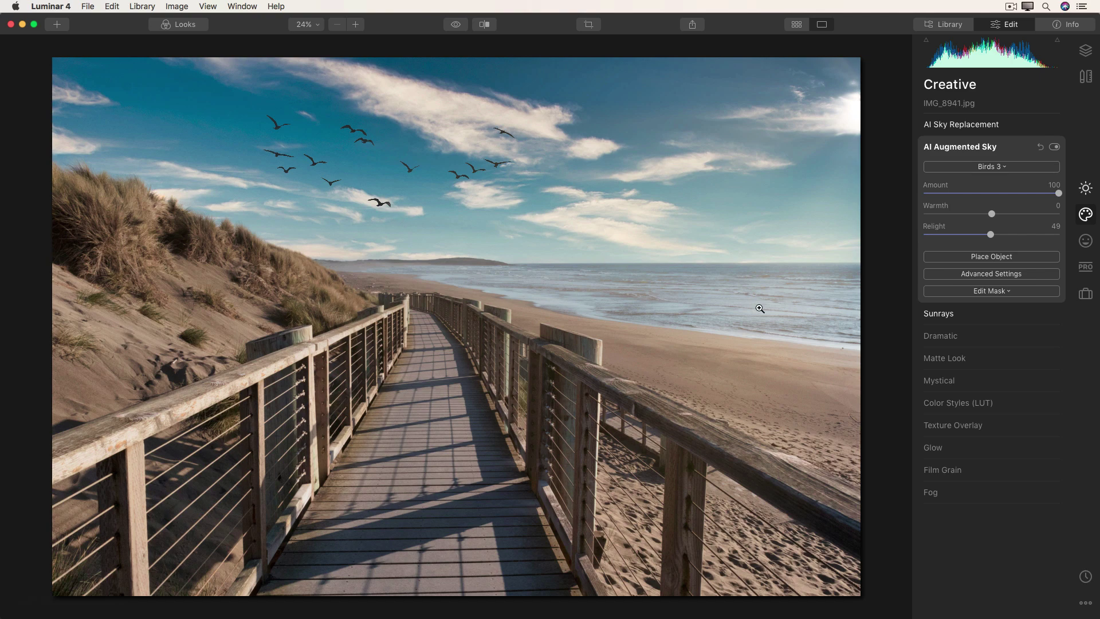
pyautogui.click(968, 150)
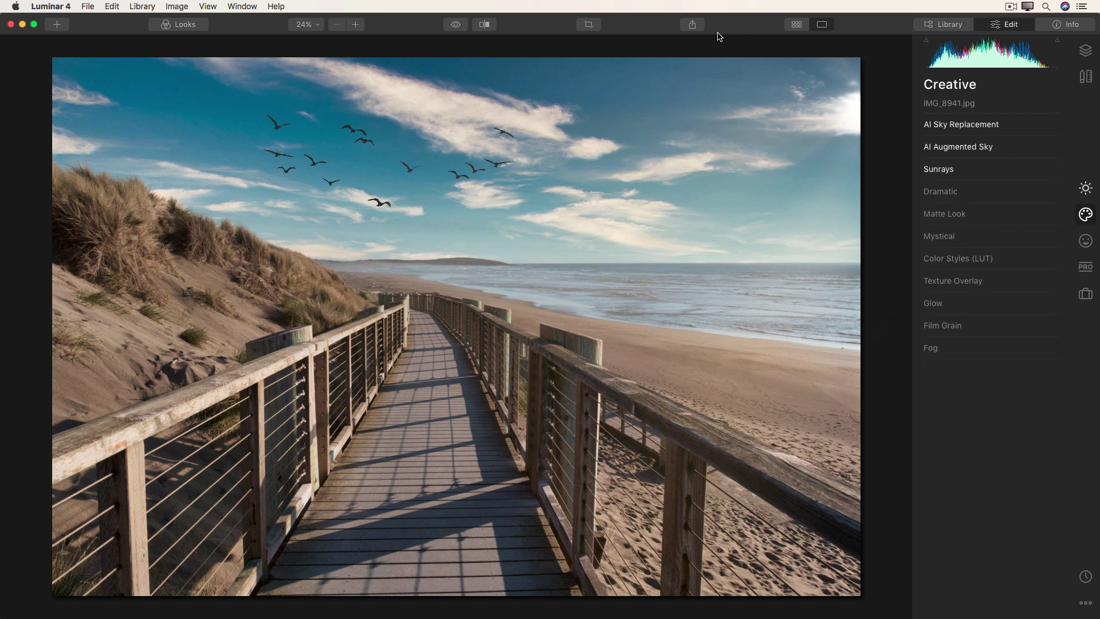
# Compare the edited photo with the original, returning to the edited version
pyautogui.click(457, 29)
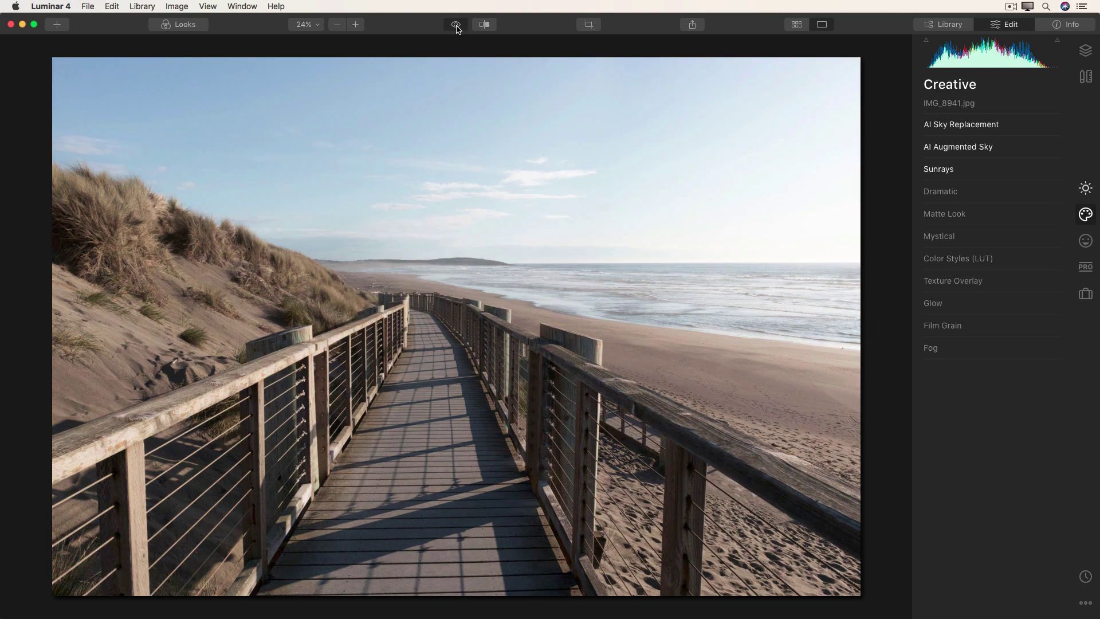
pyautogui.click(457, 29)
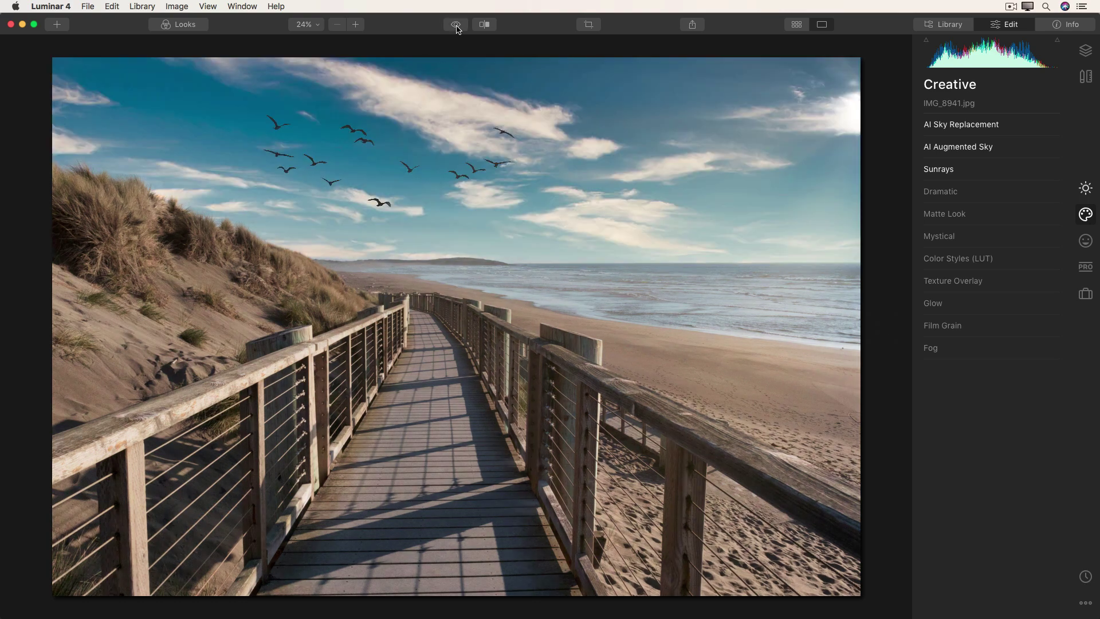